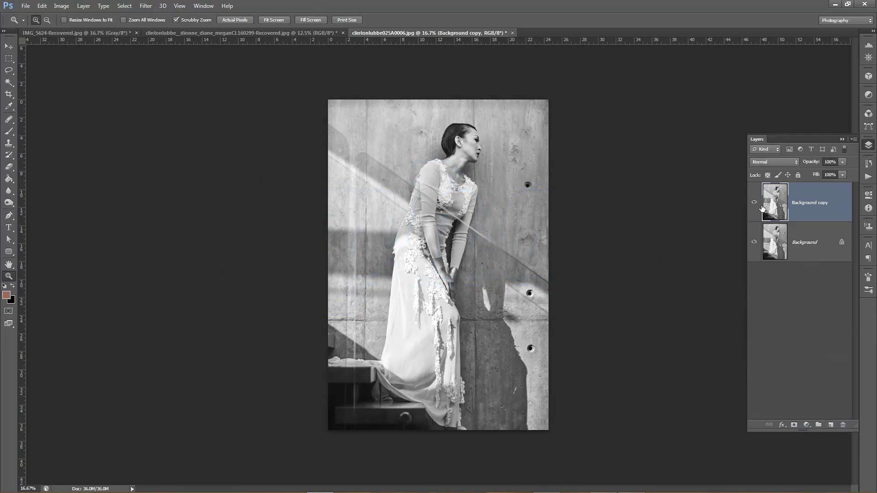
# Duplicate the Background layer and zoom in to actual size on the drawer and dress hem.
pyautogui.click(391, 410)
pyautogui.click(391, 411)
pyautogui.click(310, 411)
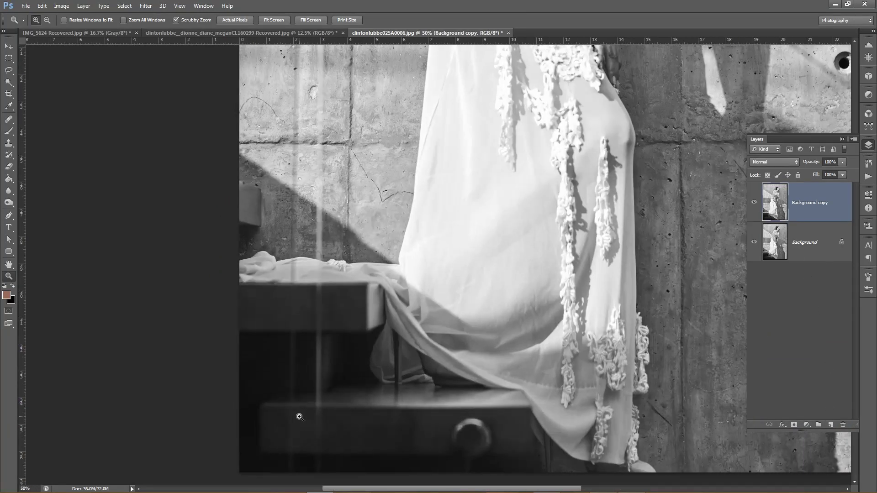
pyautogui.click(299, 414)
pyautogui.scroll(-2, 528, 326)
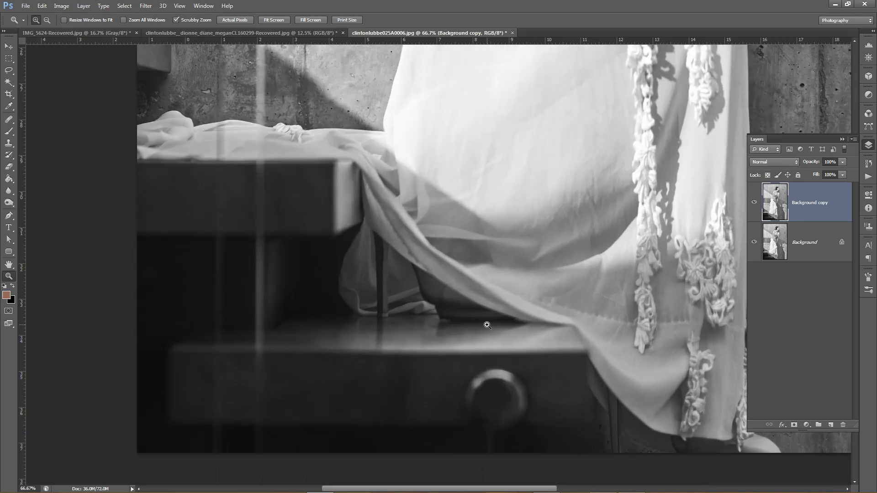
pyautogui.click(488, 326)
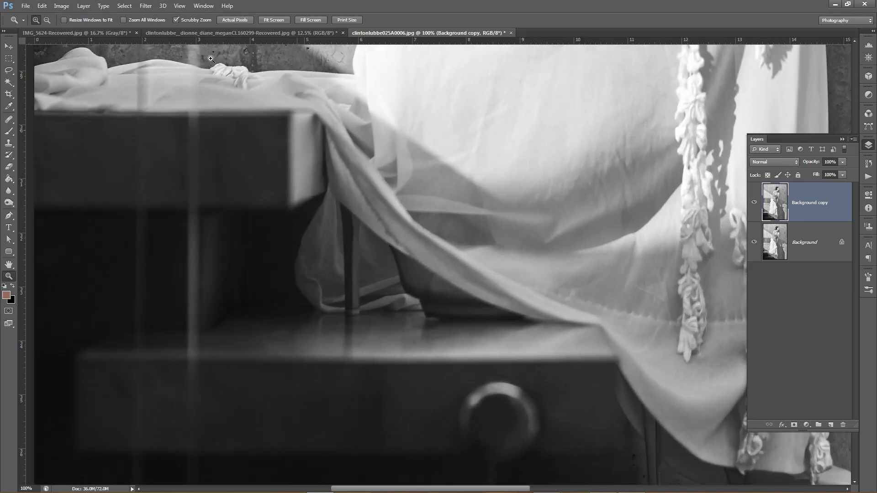
# Apply Add Noise at 2.5%, Gaussian, monochromatic to the Background copy layer.
pyautogui.click(146, 6)
pyautogui.moveTo(211, 115)
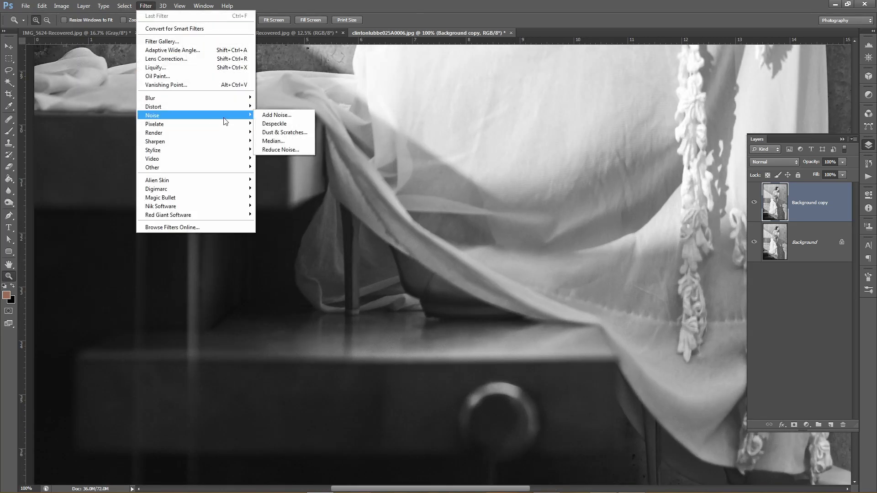
pyautogui.click(271, 116)
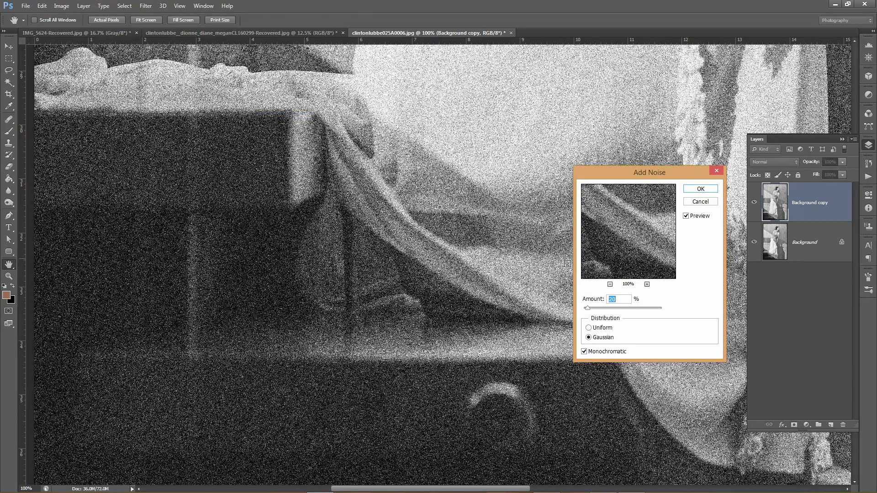
pyautogui.write('3')
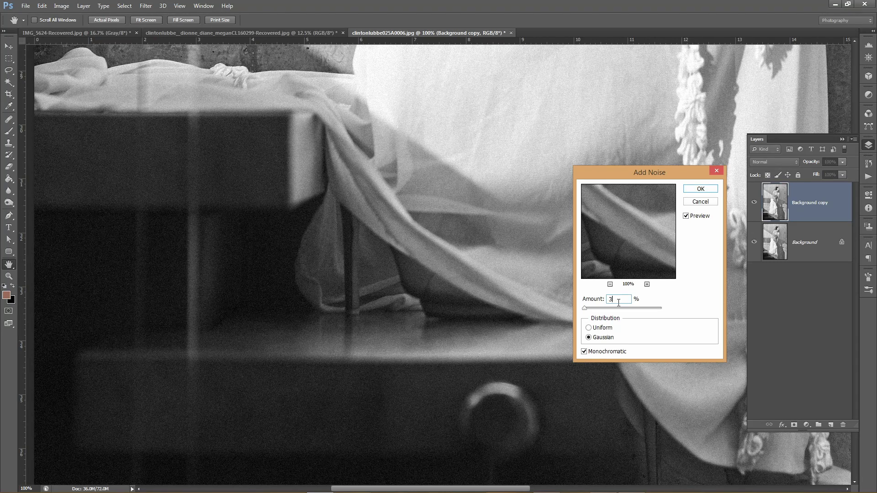
pyautogui.click(603, 300)
pyautogui.write('2.5')
pyautogui.write('3')
pyautogui.click(695, 192)
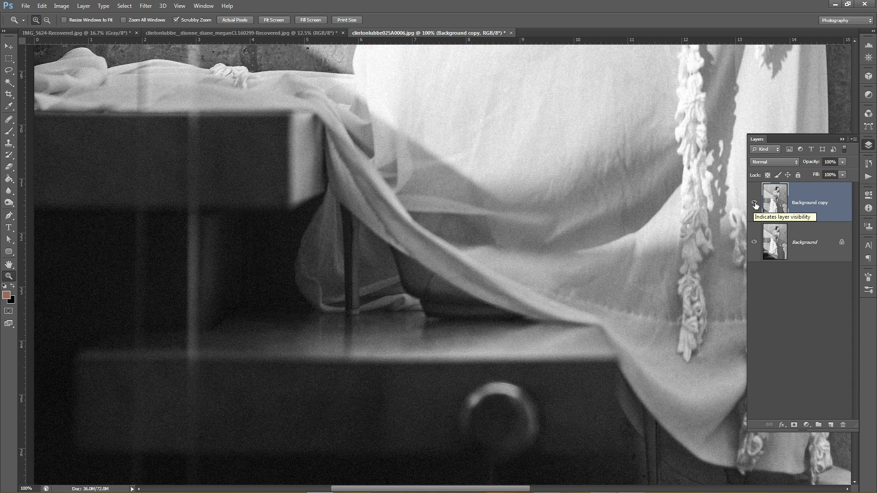
# Toggle Background copy's visibility repeatedly to compare the grain with the original.
pyautogui.click(755, 202)
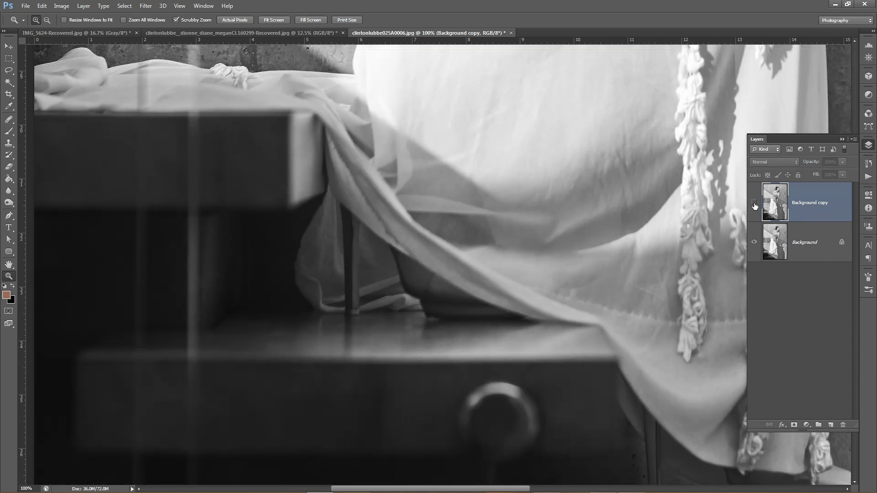
pyautogui.click(754, 203)
pyautogui.click(754, 203)
pyautogui.click(754, 203)
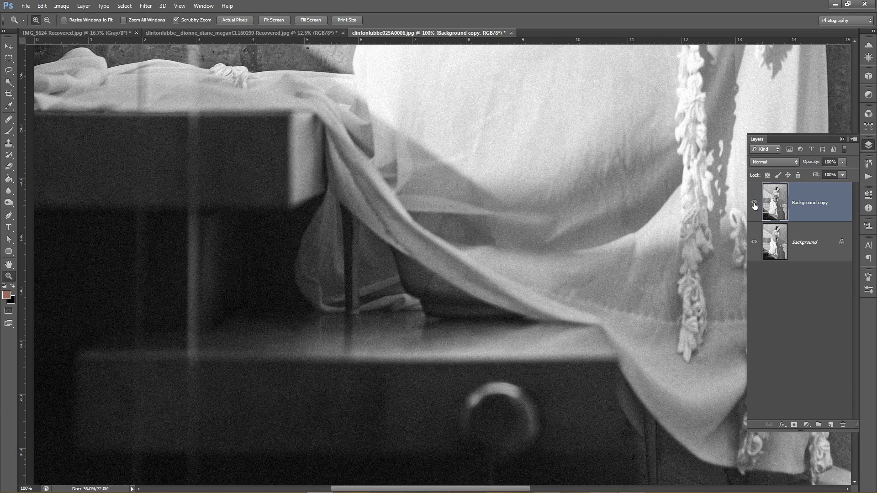
pyautogui.click(754, 203)
pyautogui.click(754, 203)
pyautogui.click(755, 203)
pyautogui.click(754, 204)
pyautogui.click(755, 203)
# Leave Background copy hidden and select the Background layer.
pyautogui.click(754, 204)
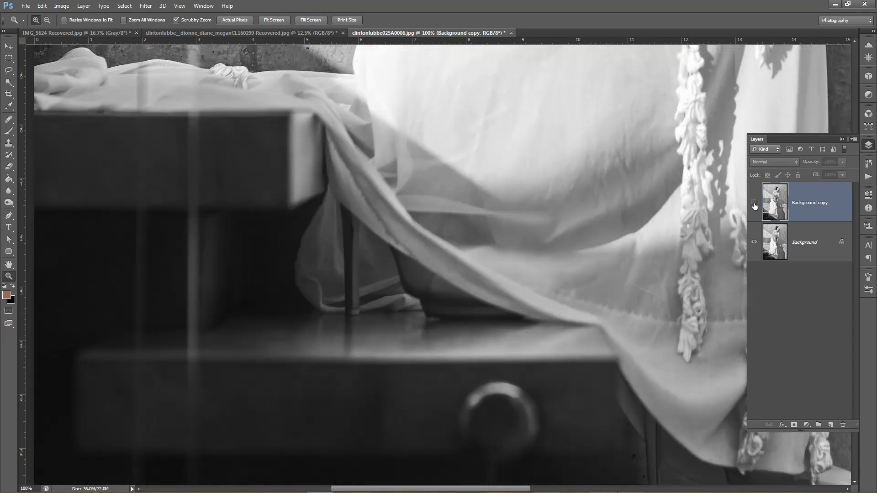
pyautogui.click(754, 204)
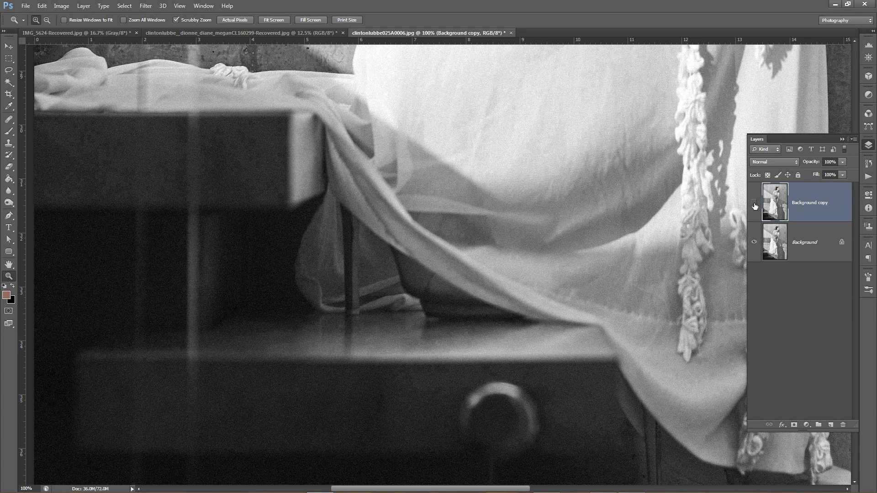
pyautogui.click(755, 203)
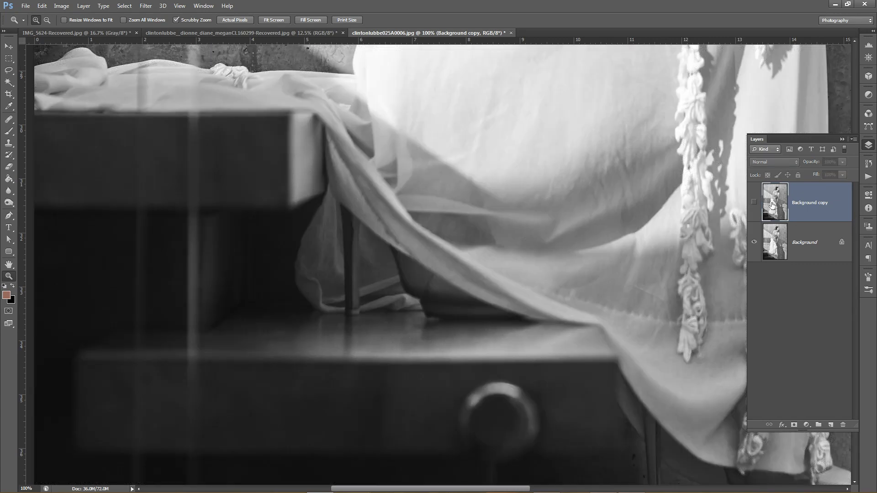
pyautogui.click(804, 251)
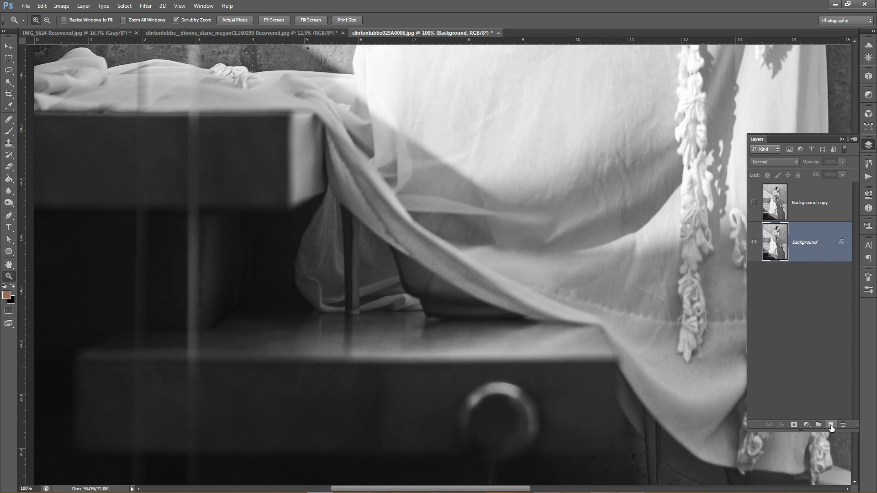
# Add Layer 1 above Background and set the Fill contents to 50% Gray.
pyautogui.click(831, 425)
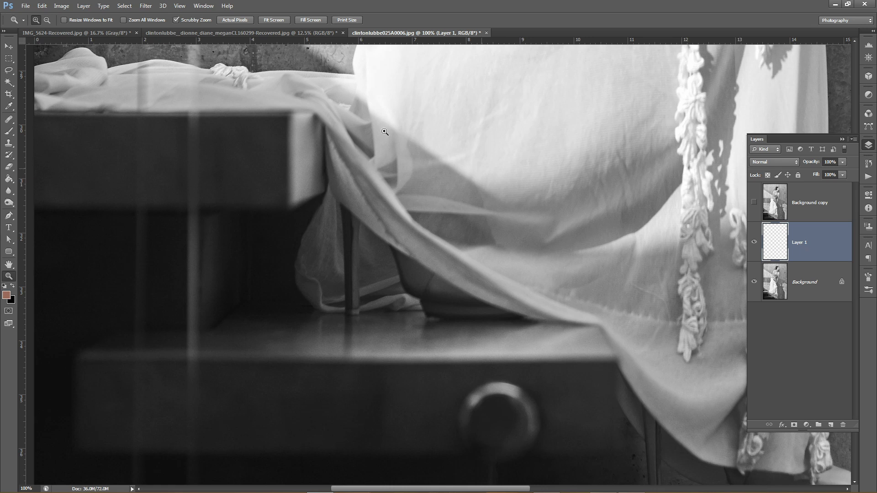
pyautogui.click(43, 6)
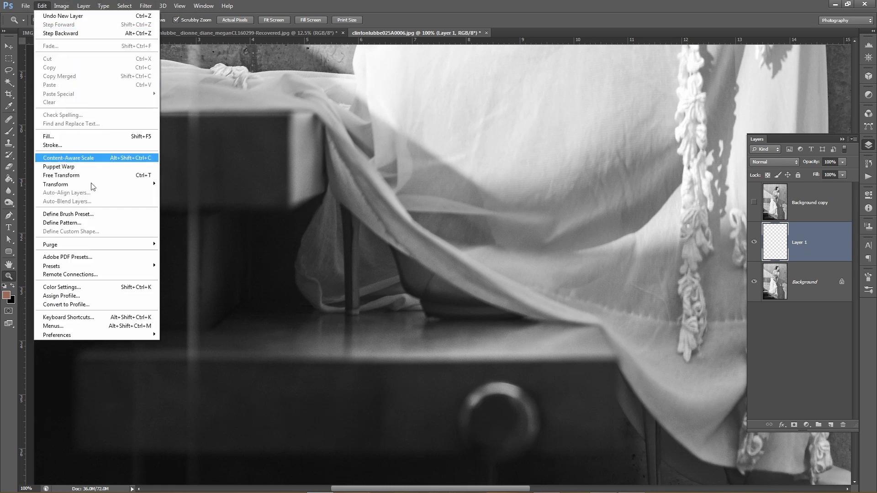
pyautogui.click(48, 137)
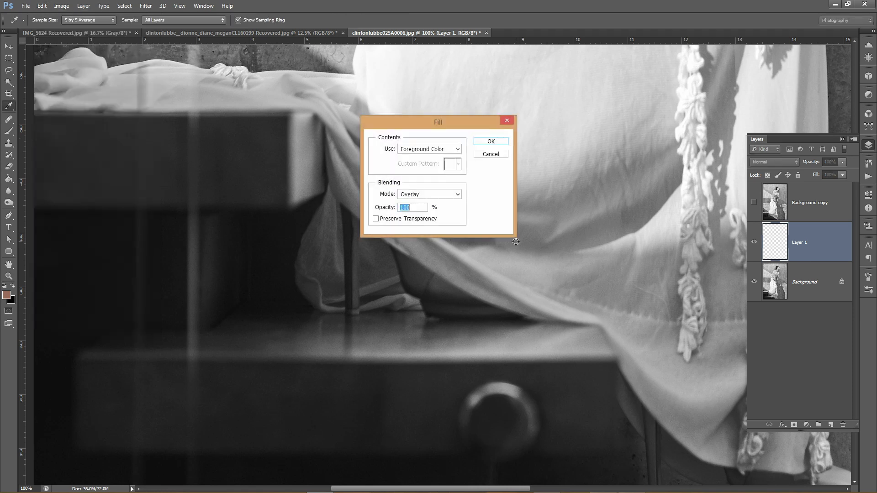
pyautogui.click(457, 149)
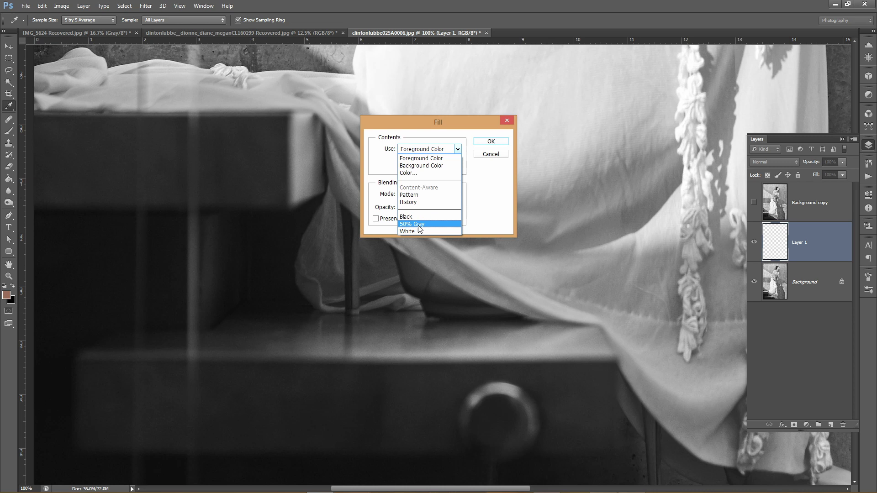
pyautogui.click(419, 224)
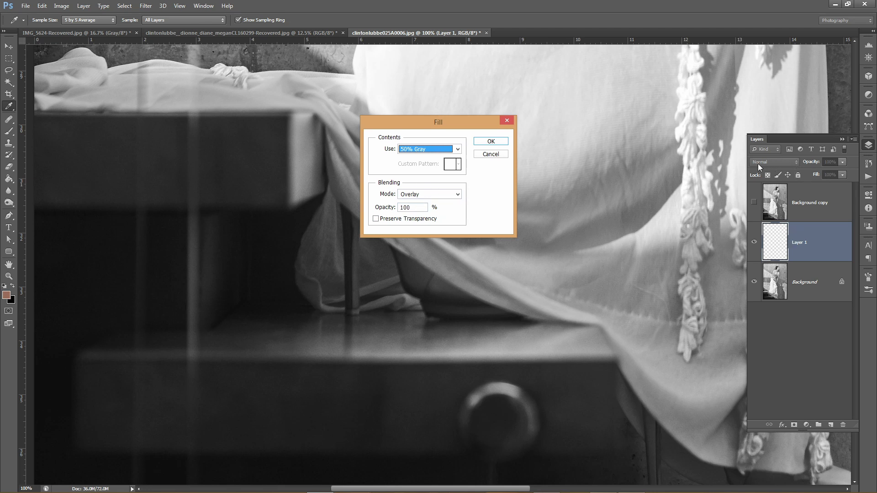
# Confirm the 50% gray fill on Layer 1 and set its blend mode to Overlay.
pyautogui.click(487, 141)
pyautogui.press('z')
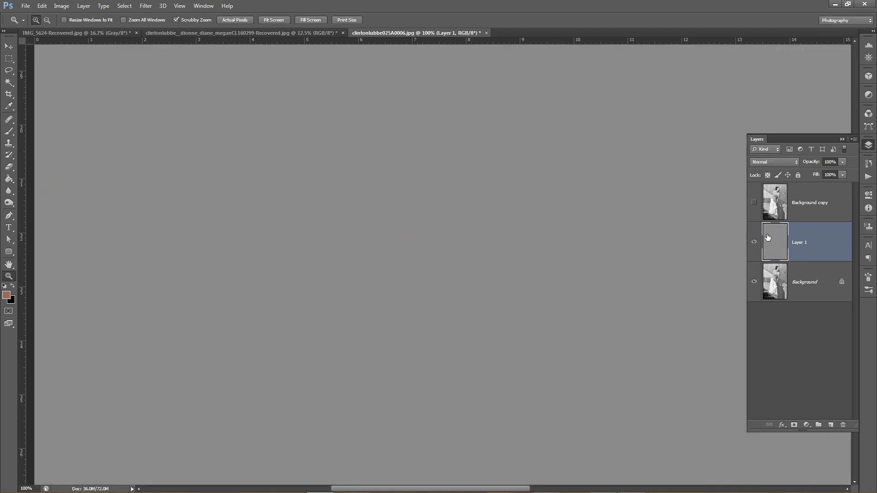
pyautogui.click(795, 162)
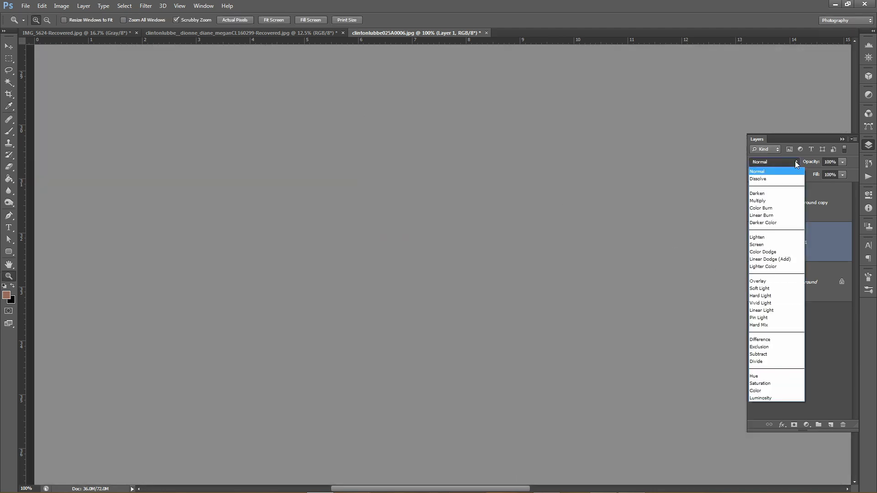
pyautogui.click(761, 282)
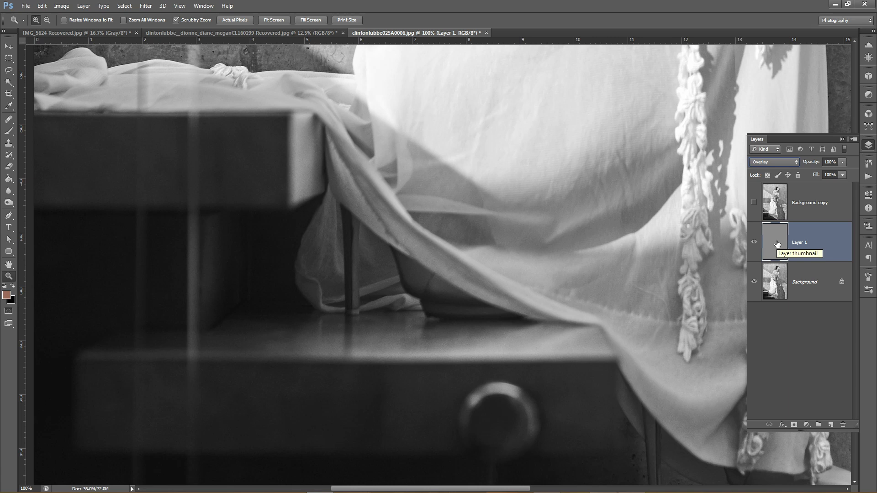
pyautogui.press('d')
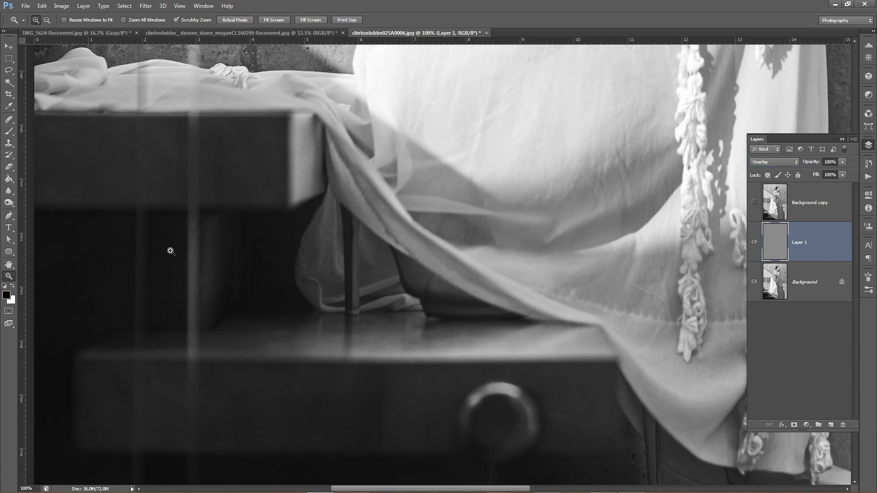
pyautogui.click(8, 179)
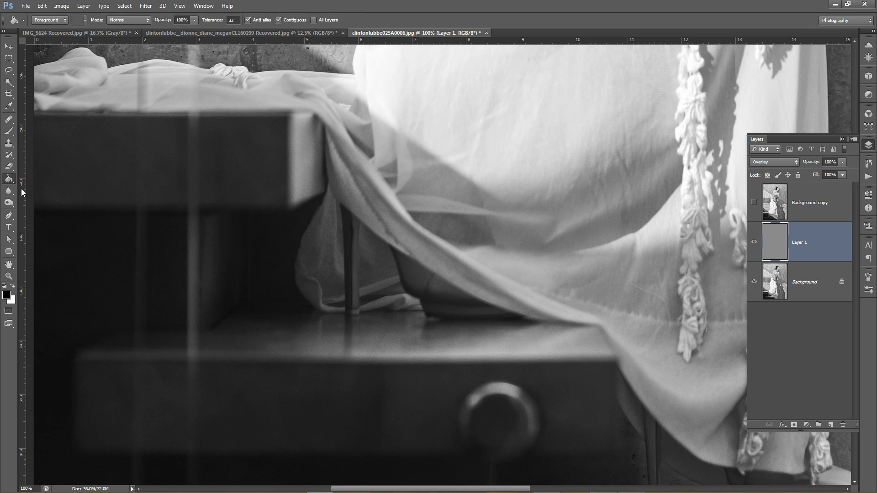
pyautogui.click(564, 311)
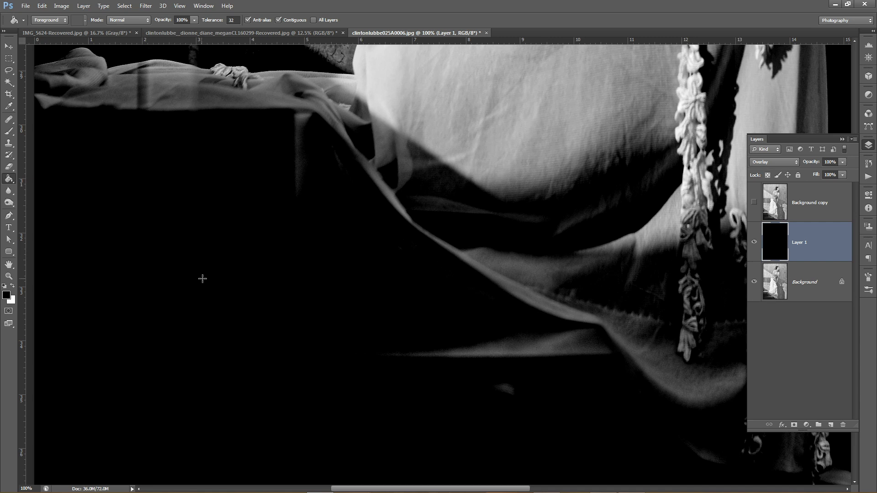
pyautogui.press('x')
pyautogui.click(518, 227)
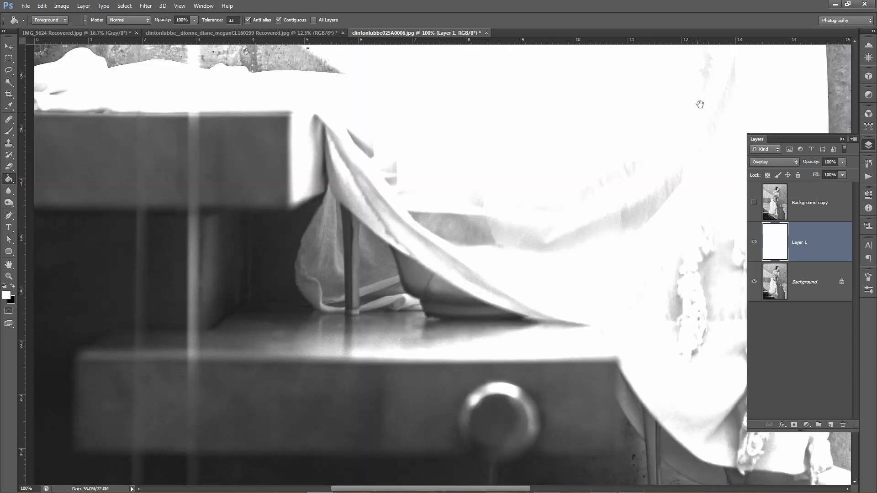
pyautogui.moveTo(700, 105); pyautogui.dragTo(614, 323)
pyautogui.moveTo(552, 179); pyautogui.dragTo(550, 330)
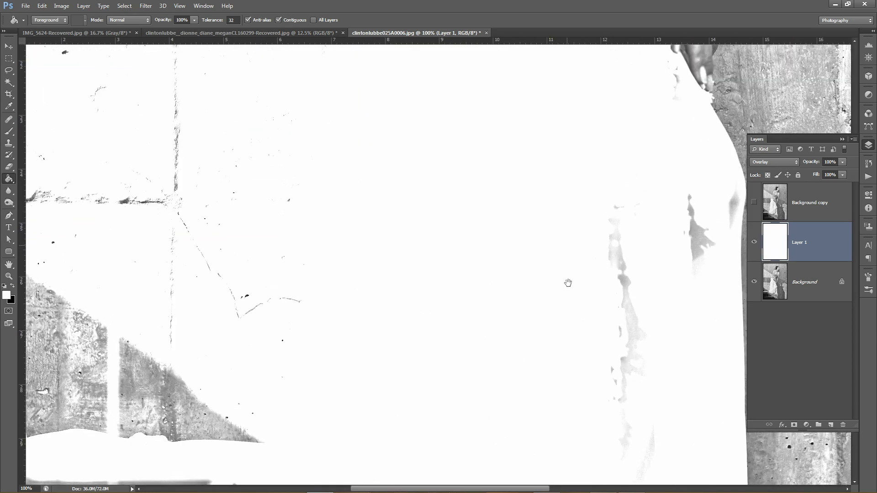
pyautogui.click(869, 163)
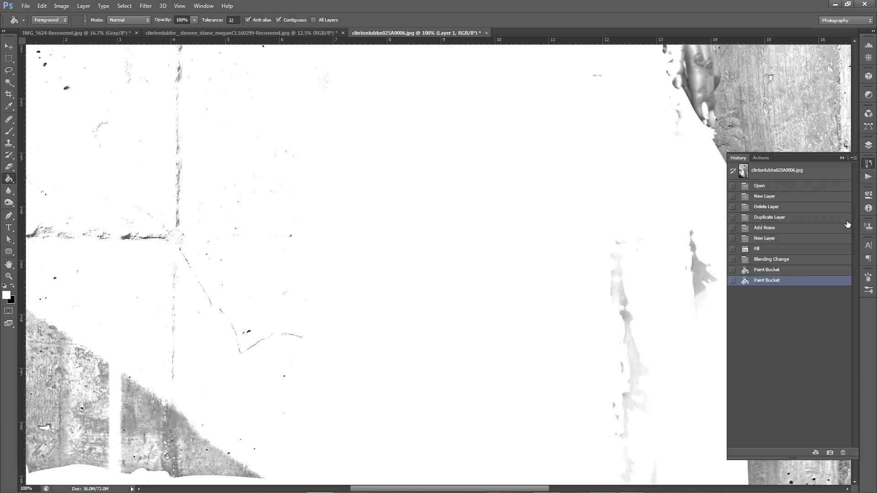
pyautogui.click(763, 260)
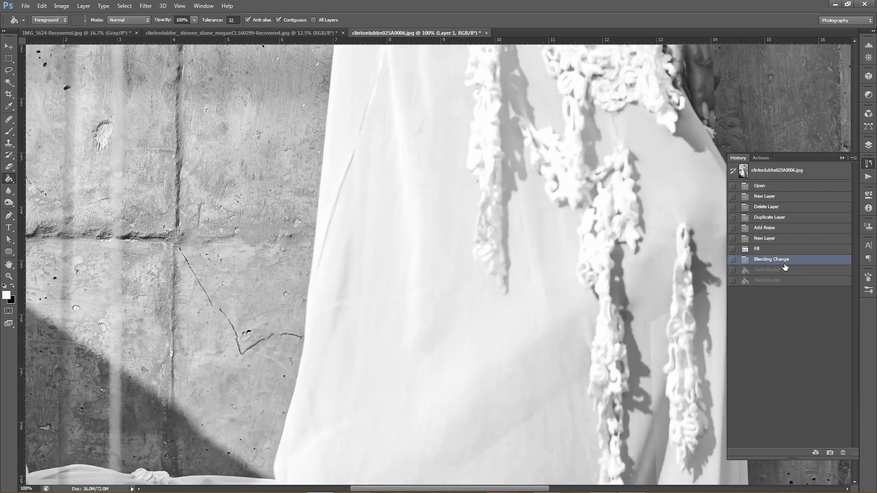
pyautogui.click(869, 145)
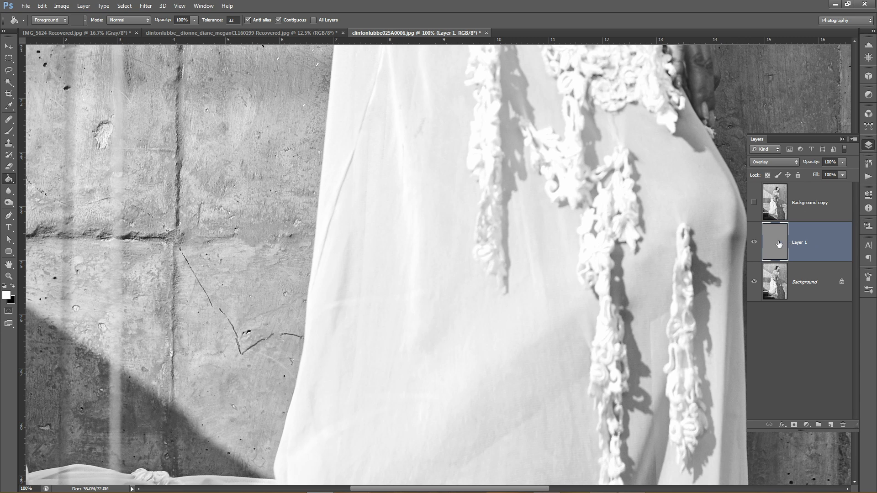
# Zoom out and pan to bring the woman's head and upper body into view.
pyautogui.press('z')
pyautogui.keyDown('alt'); pyautogui.click(566, 240); pyautogui.keyUp('alt')
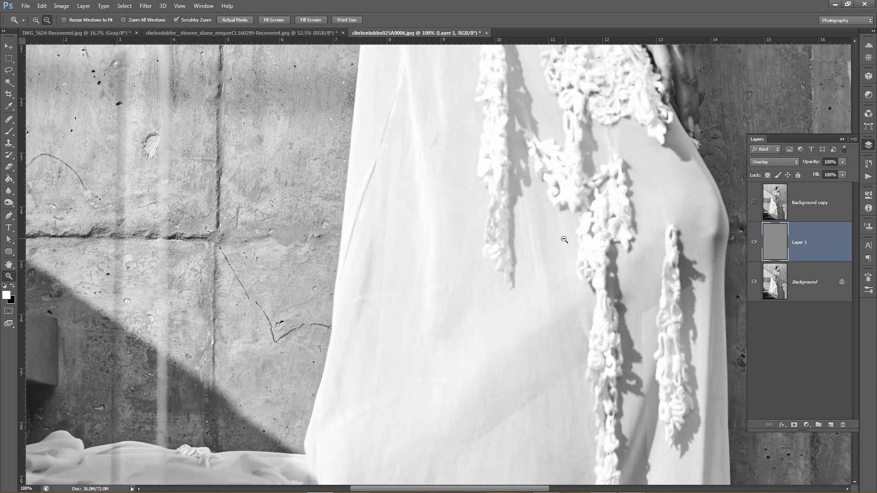
pyautogui.keyDown('alt'); pyautogui.click(566, 239); pyautogui.keyUp('alt')
pyautogui.keyDown('alt'); pyautogui.click(566, 240); pyautogui.keyUp('alt')
pyautogui.moveTo(642, 161); pyautogui.dragTo(540, 341)
# Toggle Layer 1 off and on to compare, then zoom in on the shoes and drawer.
pyautogui.click(755, 243)
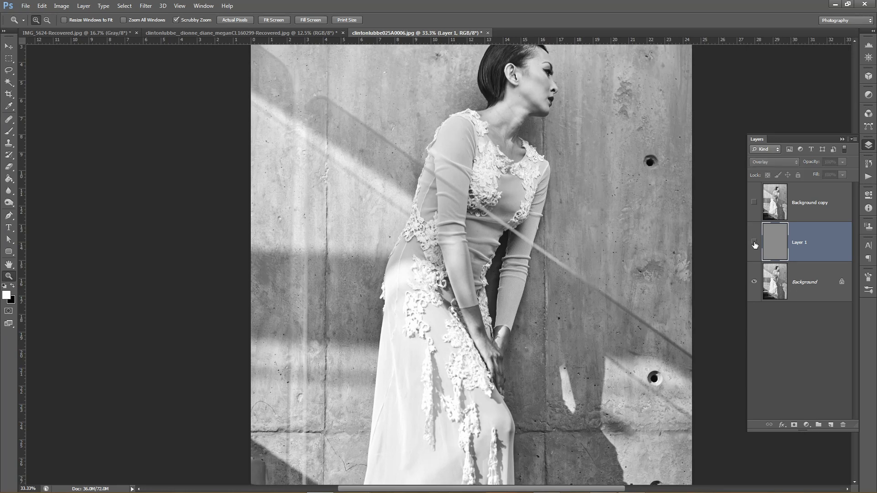
pyautogui.click(754, 242)
pyautogui.click(754, 242)
pyautogui.click(754, 242)
pyautogui.click(754, 242)
pyautogui.click(754, 242)
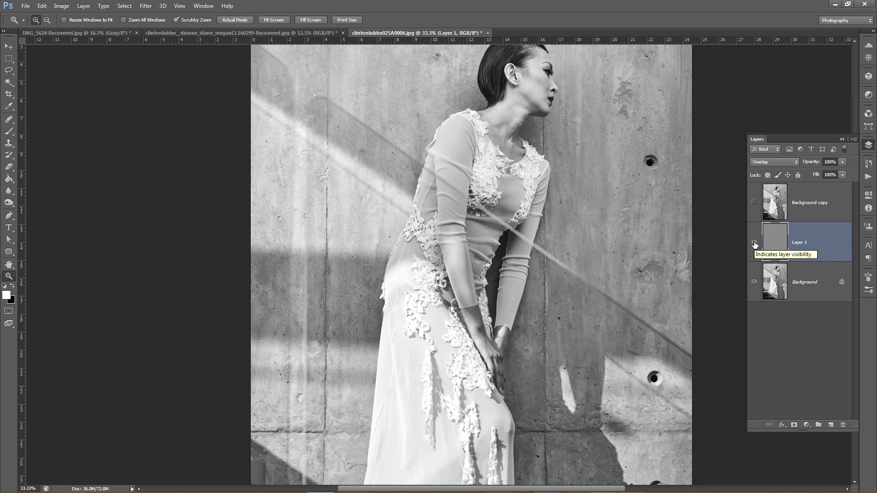
pyautogui.moveTo(535, 420); pyautogui.dragTo(562, 201)
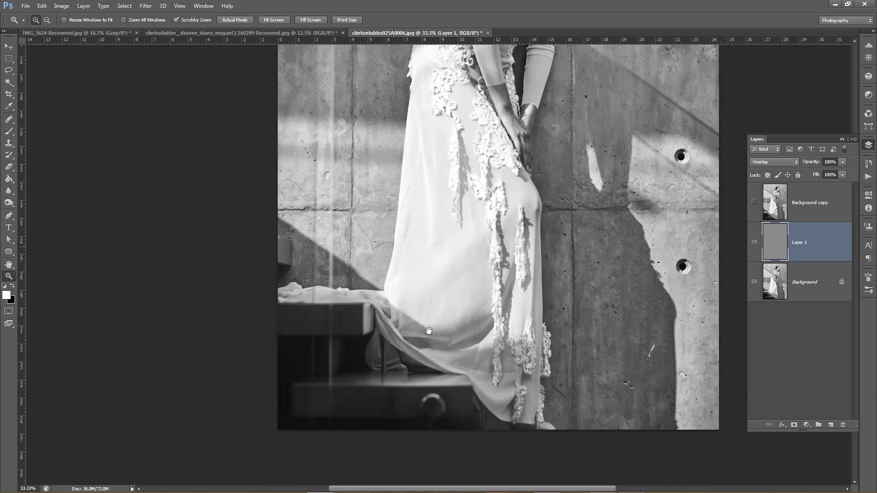
pyautogui.moveTo(374, 381); pyautogui.dragTo(355, 402)
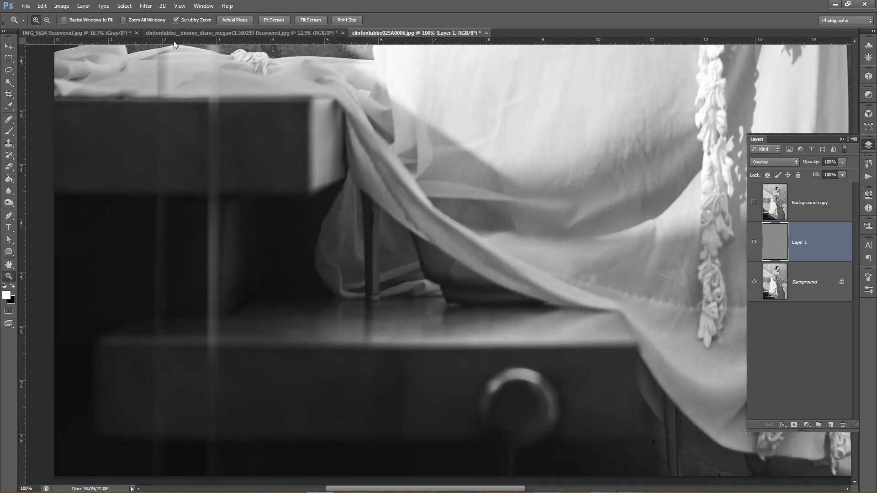
# Add Noise at 10%, Gaussian, monochromatic to Layer 1, checking the preview first.
pyautogui.click(147, 6)
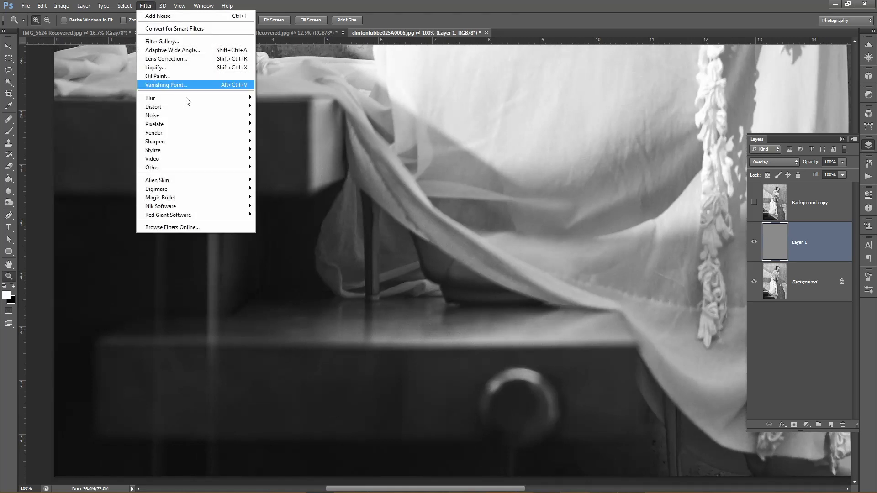
pyautogui.moveTo(197, 115)
pyautogui.click(276, 115)
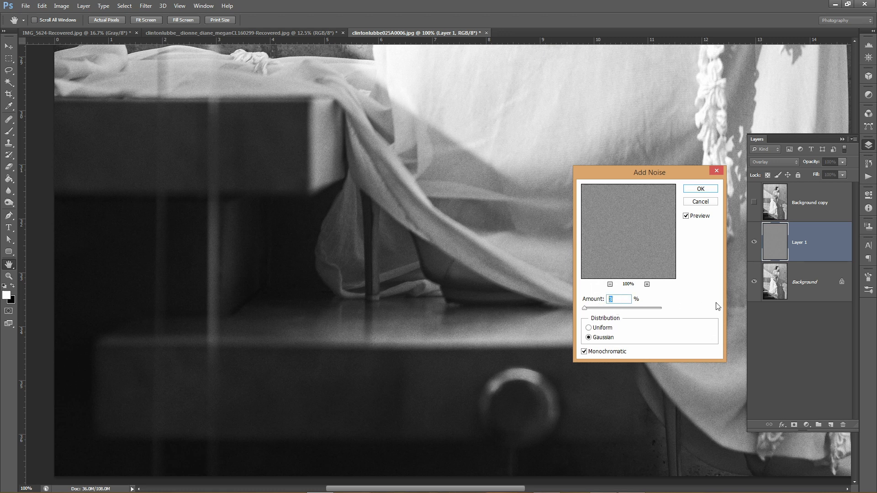
pyautogui.write('10')
pyautogui.moveTo(630, 249); pyautogui.dragTo(624, 265)
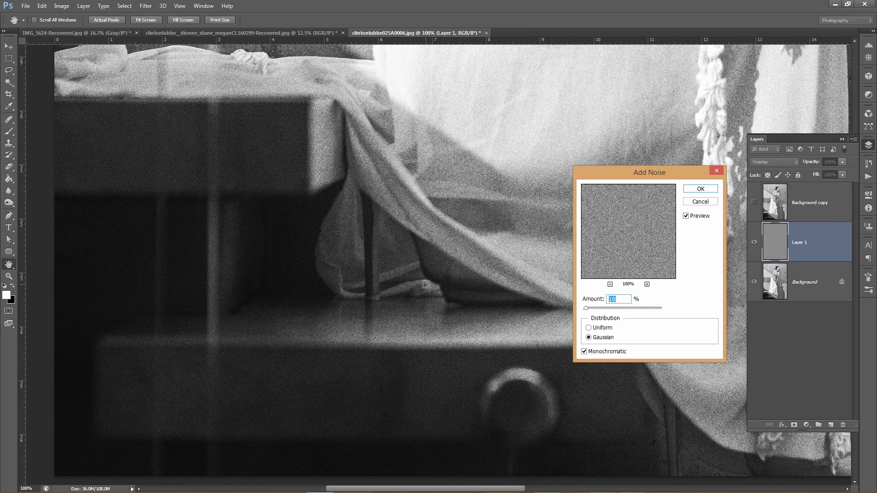
pyautogui.click(701, 189)
pyautogui.press('z')
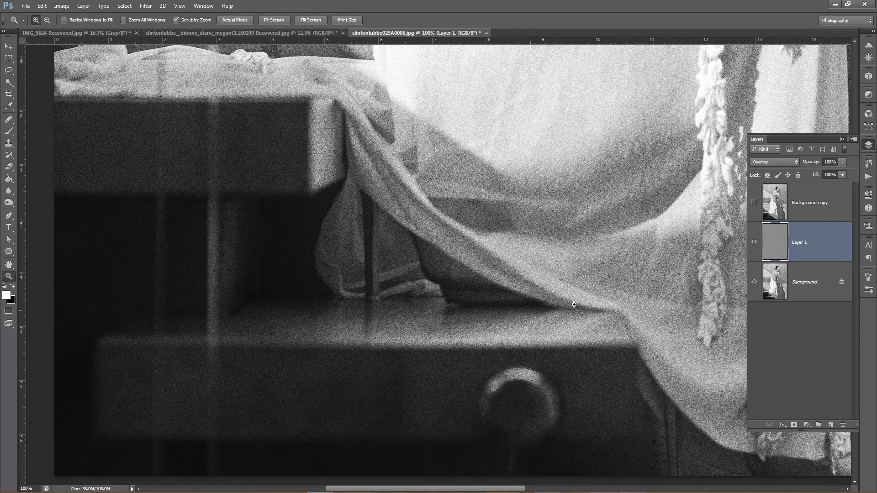
# Preview a 0.5-pixel Gaussian Blur on Layer 1 with the dialog moved off the image.
pyautogui.click(143, 6)
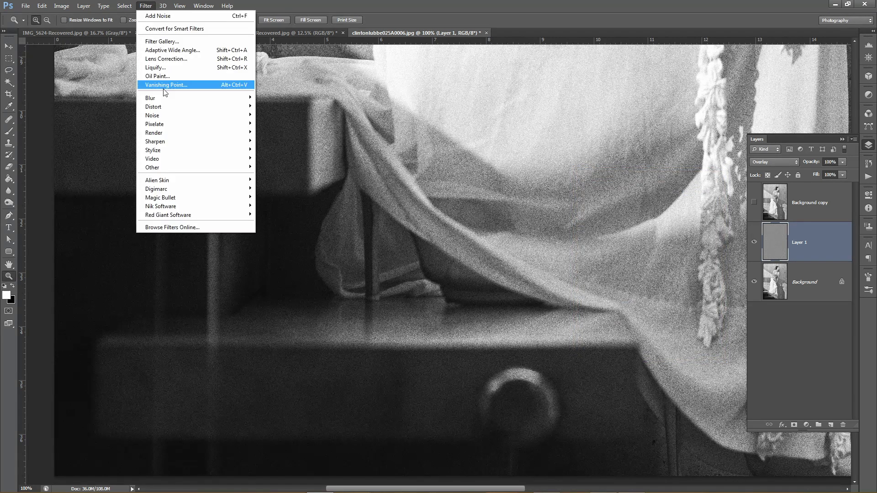
pyautogui.moveTo(211, 99)
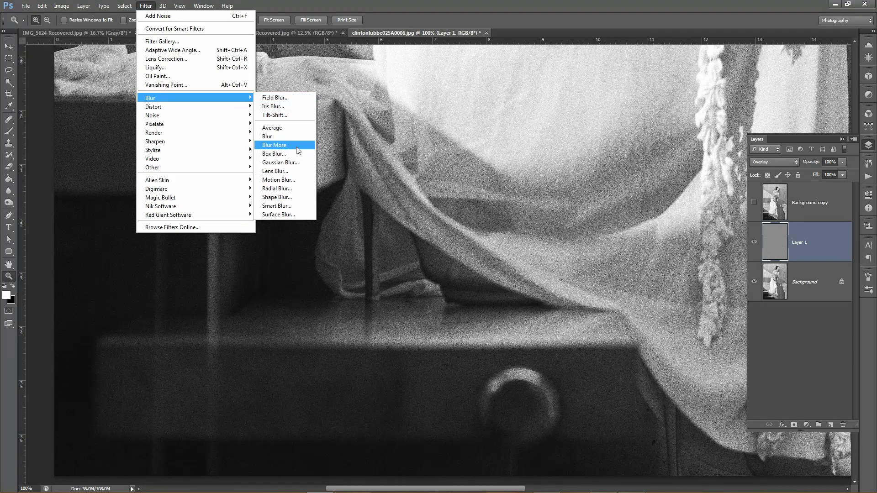
pyautogui.click(300, 161)
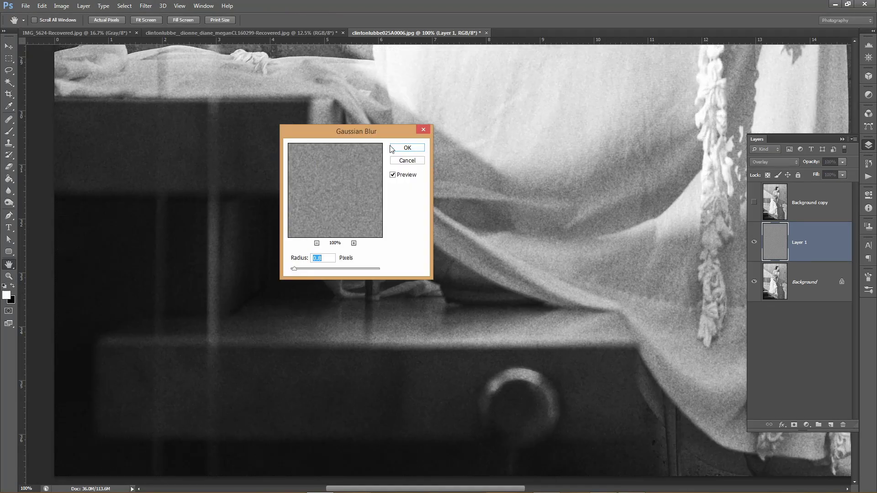
pyautogui.moveTo(379, 131); pyautogui.dragTo(640, 79)
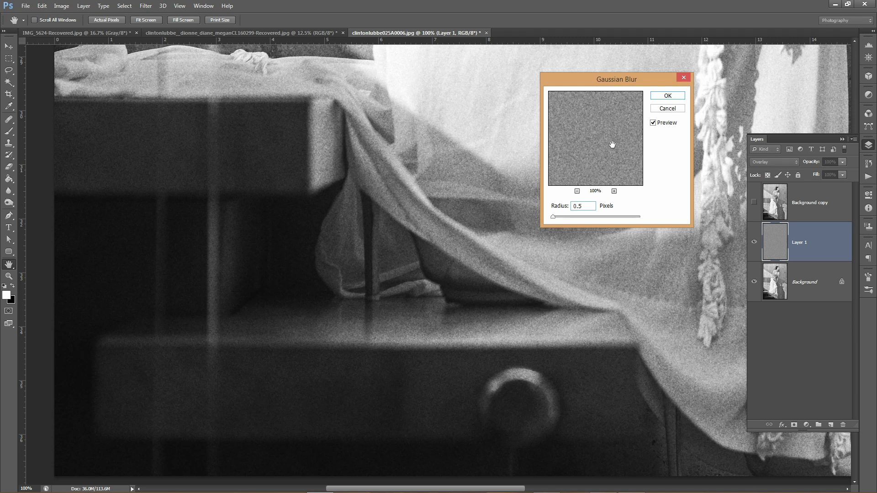
pyautogui.moveTo(605, 143)
pyautogui.mouseDown()
pyautogui.moveTo(611, 153)
pyautogui.moveTo(606, 143)
pyautogui.mouseUp()
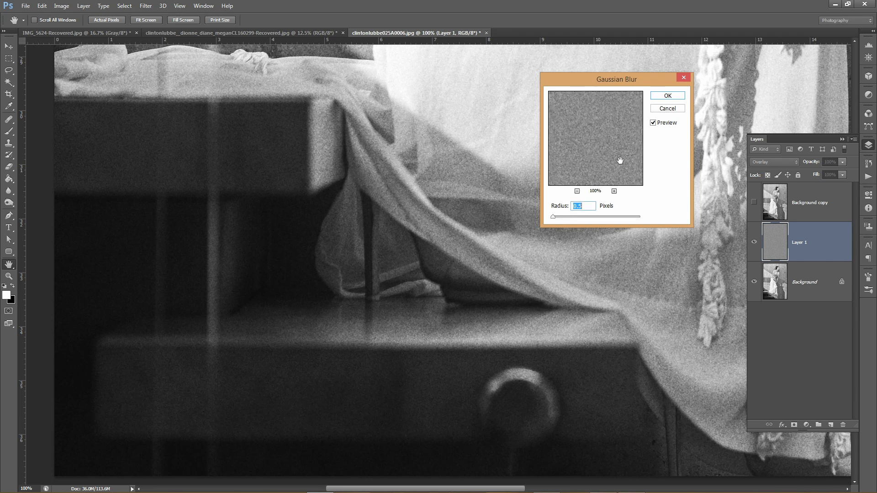
pyautogui.moveTo(605, 161); pyautogui.dragTo(610, 158)
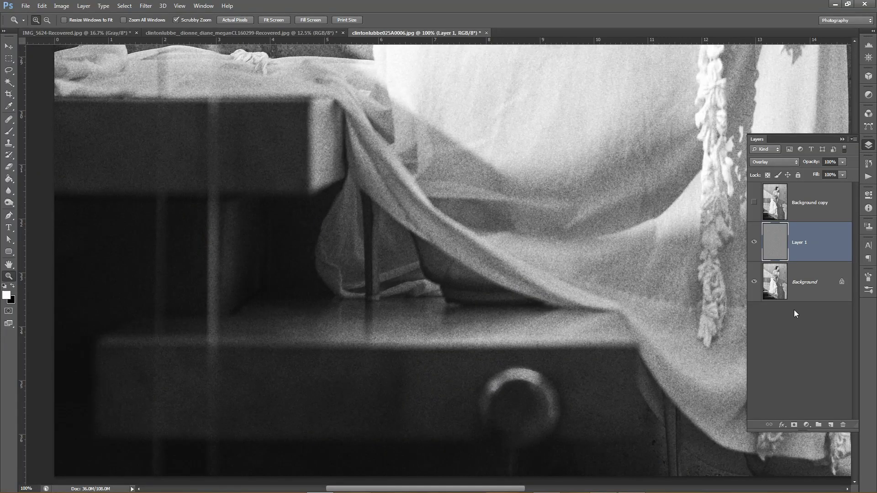
# Show Background copy, hide Layer 1, and add a new empty Layer 2.
pyautogui.click(754, 202)
pyautogui.click(754, 242)
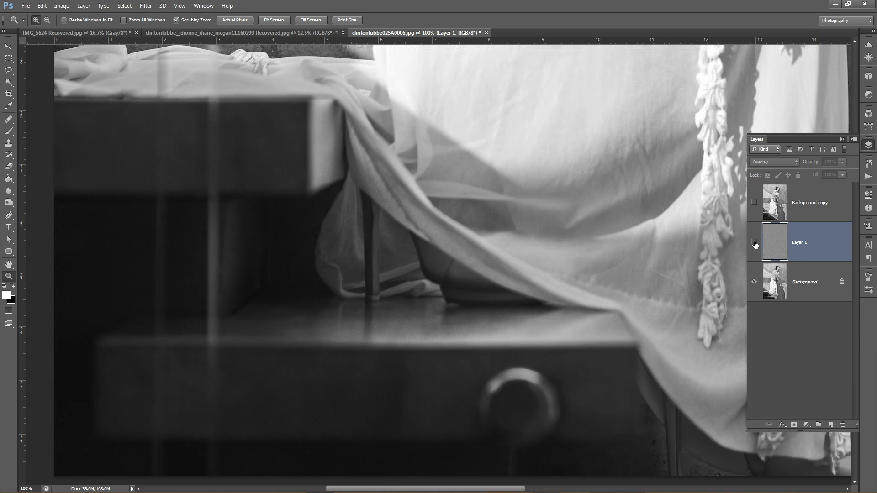
pyautogui.click(832, 424)
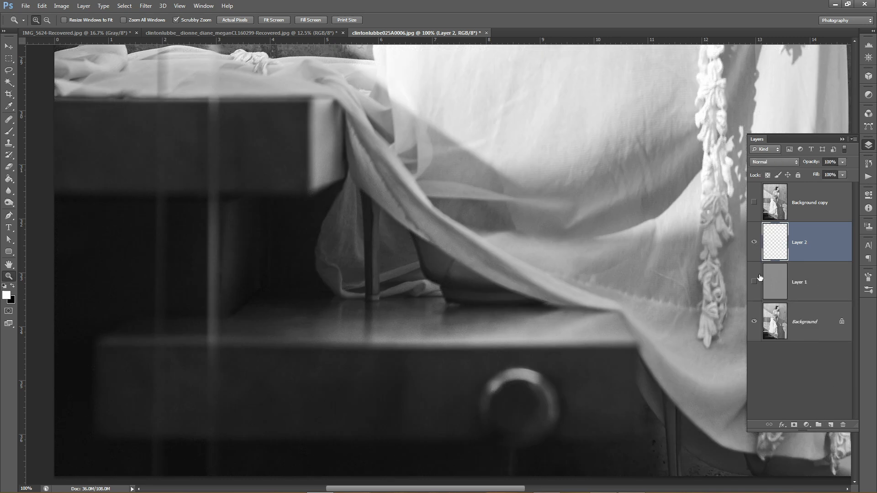
# Fill Layer 2 with 50% gray and set its blend mode to Overlay.
pyautogui.click(42, 6)
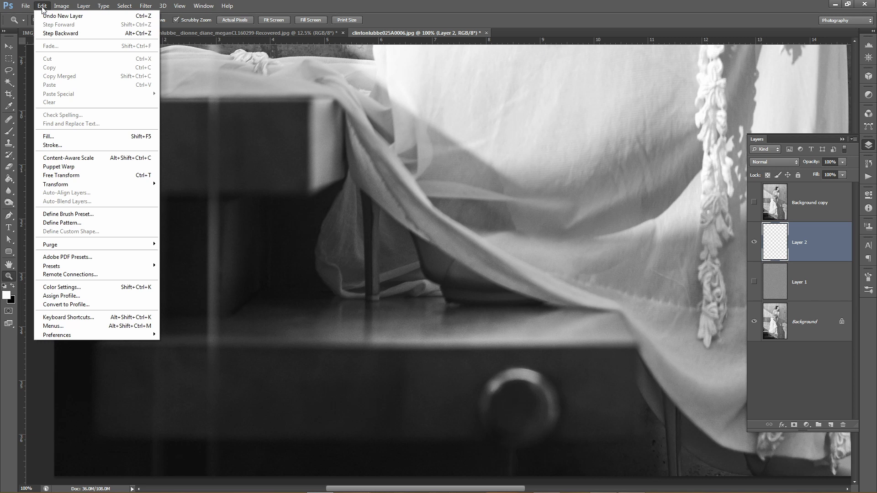
pyautogui.click(54, 136)
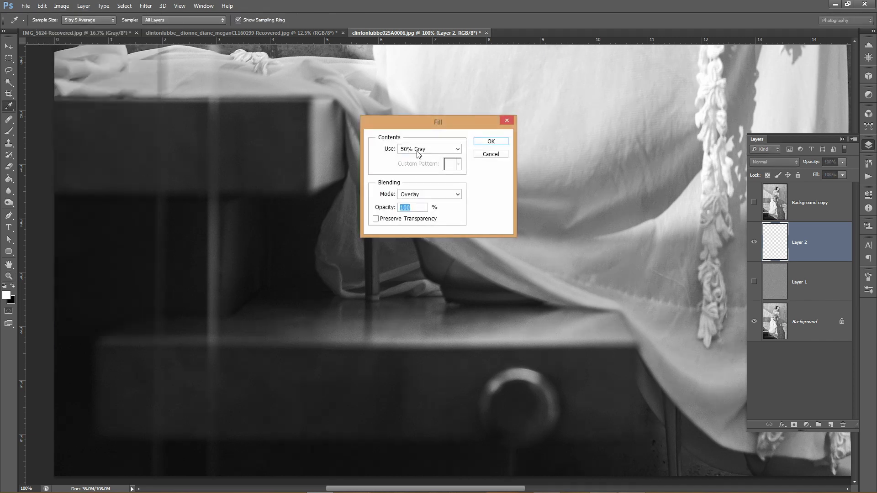
pyautogui.click(496, 141)
pyautogui.press('z')
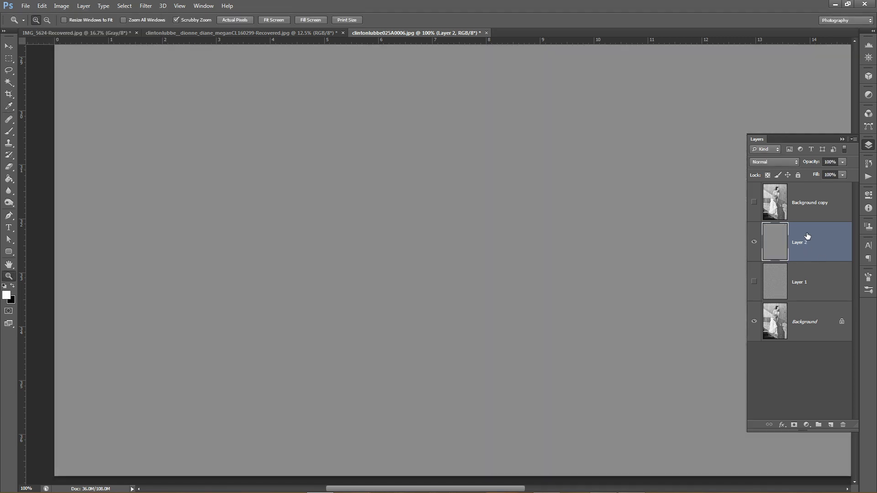
pyautogui.click(790, 162)
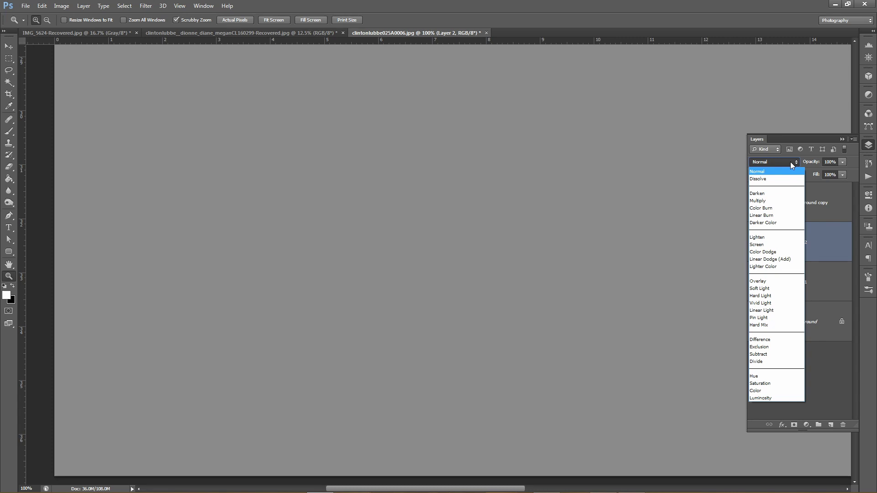
pyautogui.click(762, 281)
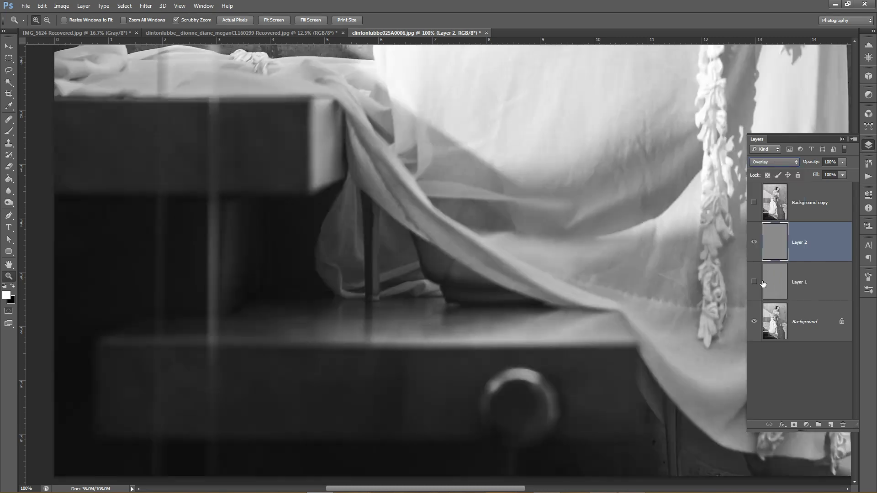
# Preview Add Noise on Layer 2 at amount 20.
pyautogui.click(145, 6)
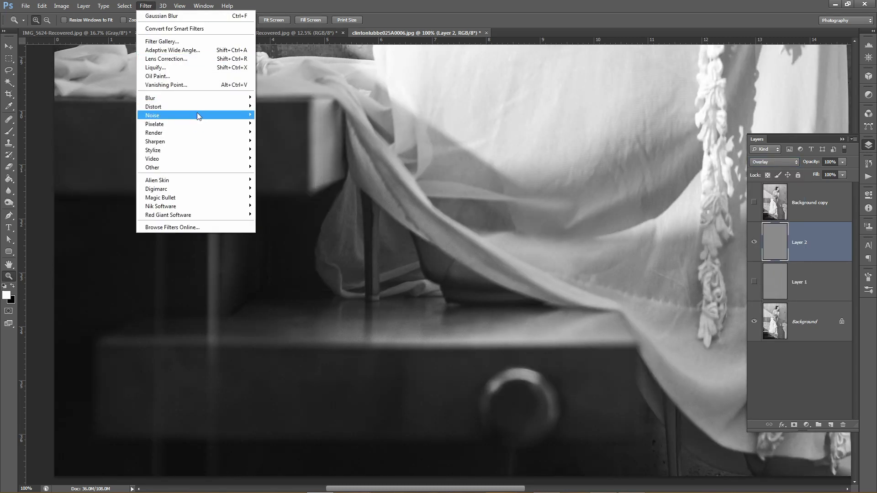
pyautogui.moveTo(196, 116)
pyautogui.click(282, 115)
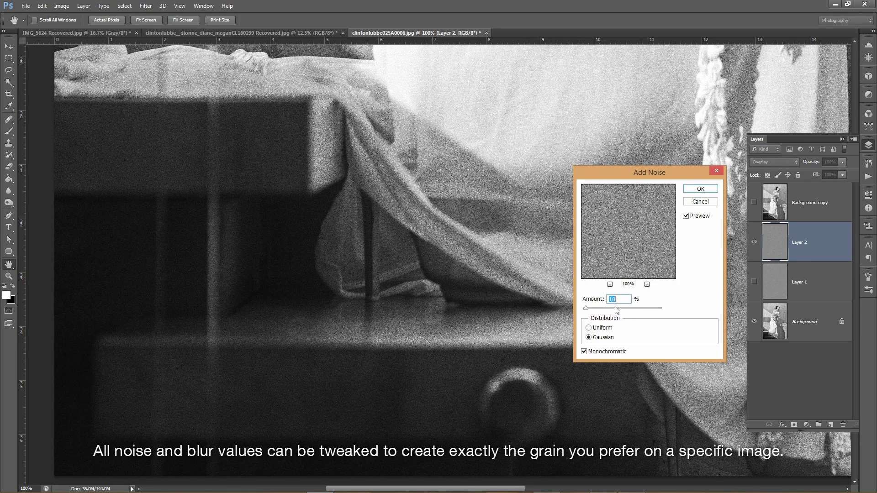
pyautogui.write('20')
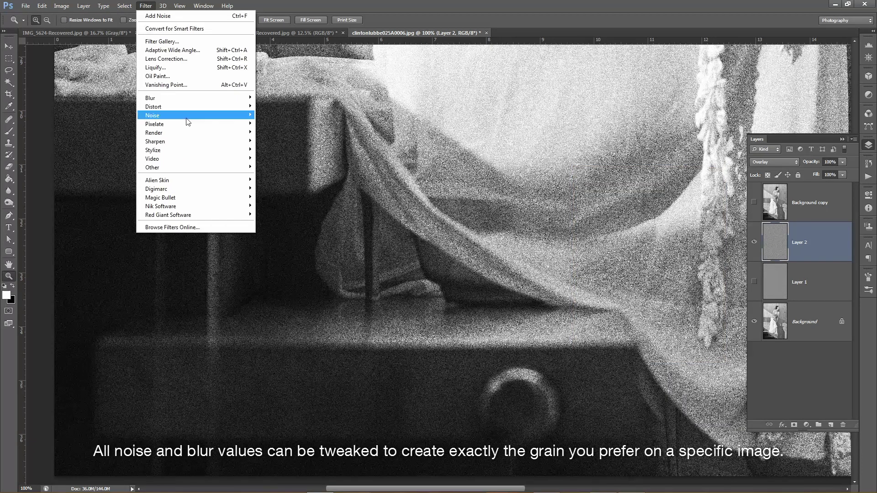
# Gaussian-blur Layer 2's grain, trying radii 1.0 to 1.7 before settling on 0.8 pixels.
pyautogui.moveTo(190, 119)
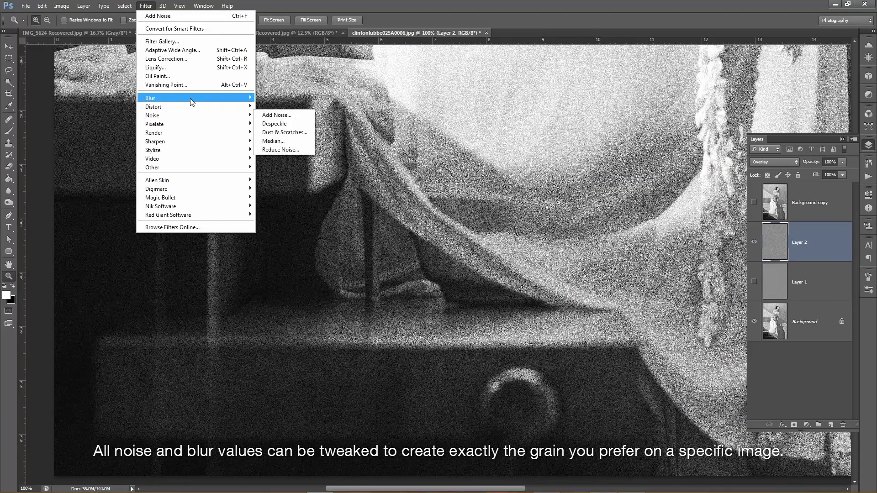
pyautogui.moveTo(190, 100)
pyautogui.click(280, 162)
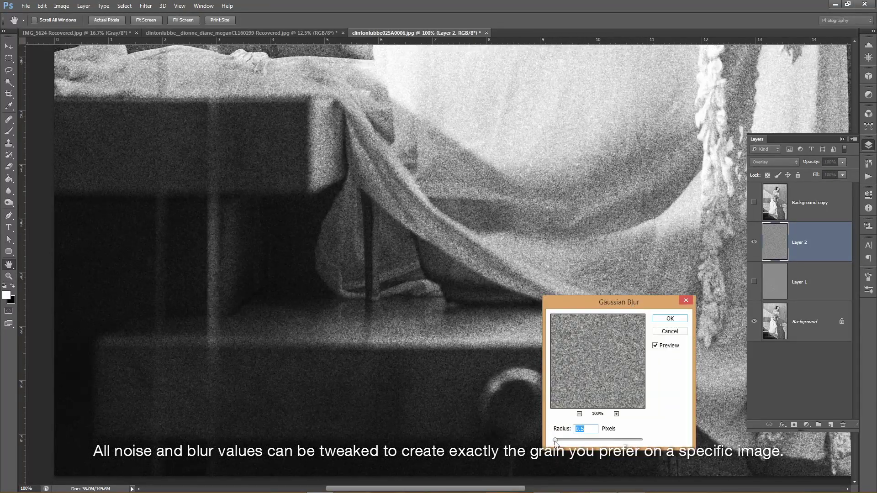
pyautogui.moveTo(555, 440); pyautogui.dragTo(556, 441)
pyautogui.click(558, 442)
pyautogui.moveTo(560, 442); pyautogui.dragTo(561, 442)
pyautogui.click(562, 442)
pyautogui.moveTo(561, 440); pyautogui.dragTo(562, 441)
pyautogui.click(557, 442)
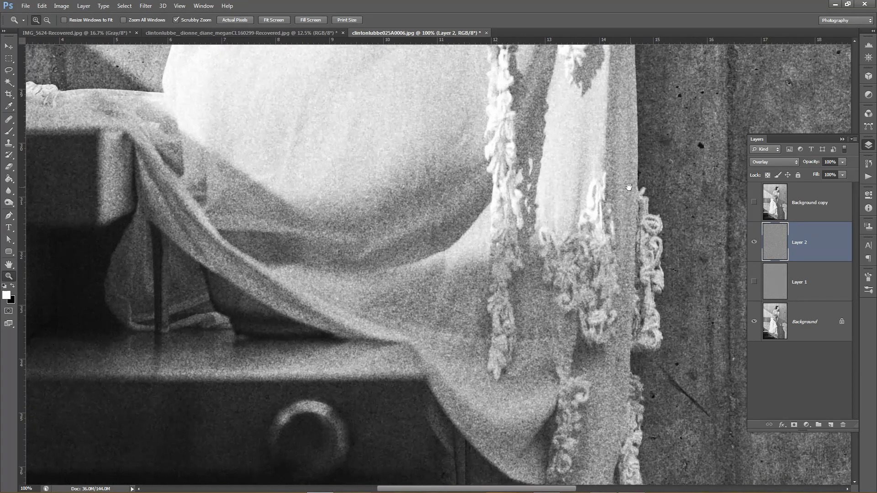
pyautogui.moveTo(602, 133); pyautogui.dragTo(590, 233)
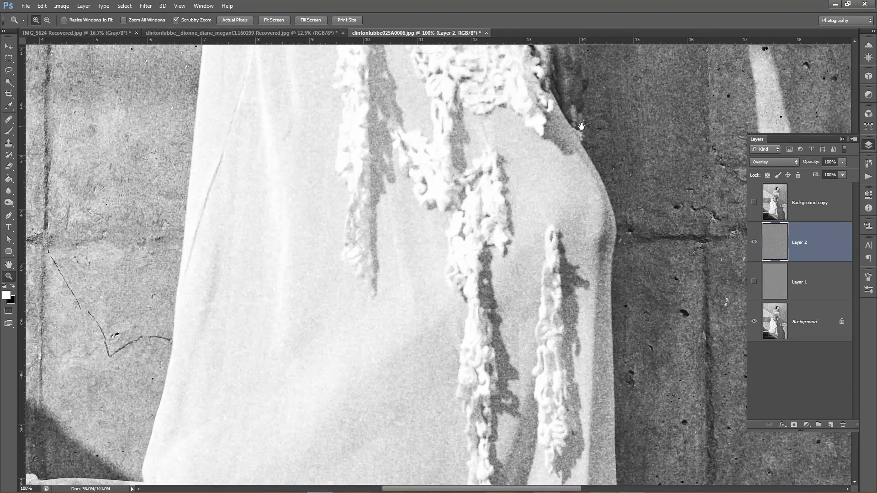
pyautogui.moveTo(579, 123)
pyautogui.mouseDown()
pyautogui.moveTo(582, 173)
pyautogui.moveTo(626, 169)
pyautogui.mouseUp()
pyautogui.moveTo(631, 137)
pyautogui.mouseDown()
pyautogui.moveTo(626, 183)
pyautogui.moveTo(637, 183)
pyautogui.mouseUp()
pyautogui.moveTo(640, 91)
pyautogui.mouseDown()
pyautogui.moveTo(644, 187)
pyautogui.moveTo(648, 149)
pyautogui.moveTo(638, 216)
pyautogui.moveTo(613, 283)
pyautogui.mouseUp()
pyautogui.moveTo(643, 215); pyautogui.dragTo(631, 254)
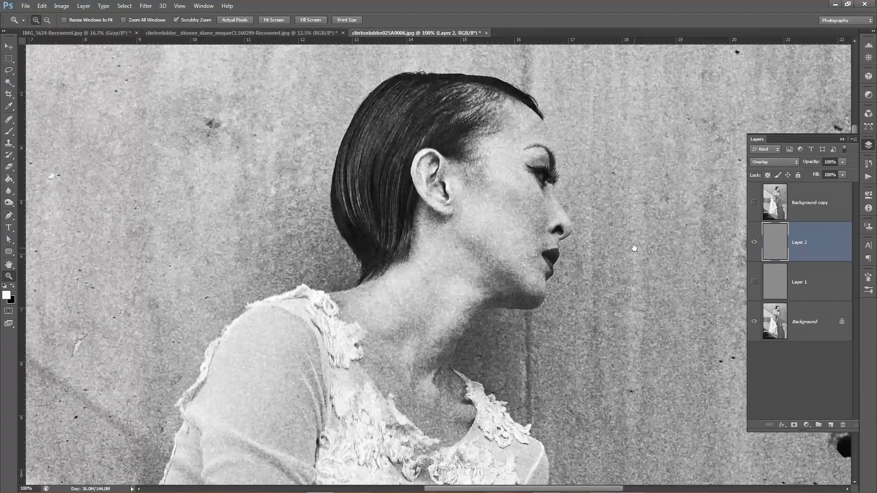
pyautogui.click(754, 242)
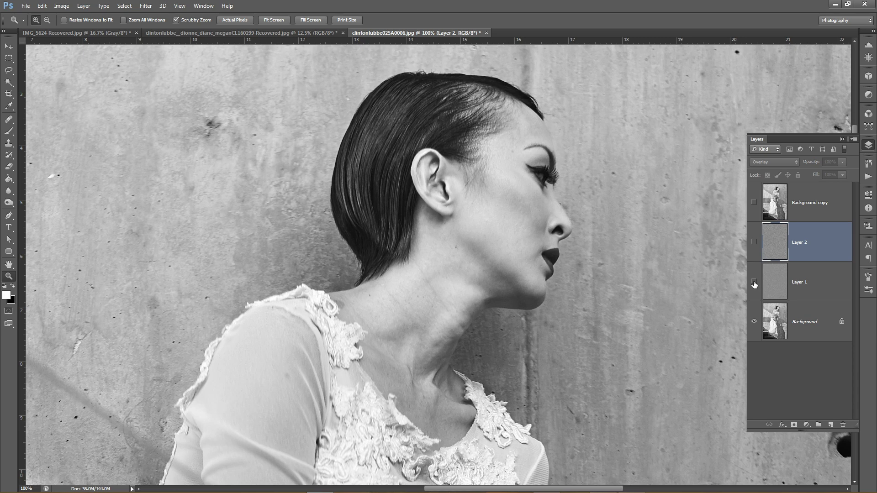
pyautogui.click(754, 282)
pyautogui.moveTo(478, 251); pyautogui.dragTo(569, 217)
pyautogui.keyDown('alt'); pyautogui.click(568, 217); pyautogui.keyUp('alt')
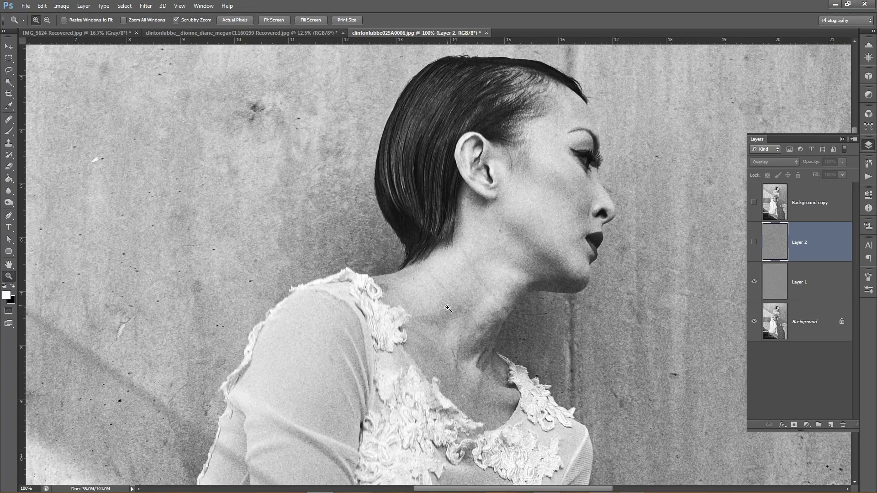
pyautogui.moveTo(466, 381); pyautogui.dragTo(468, 396)
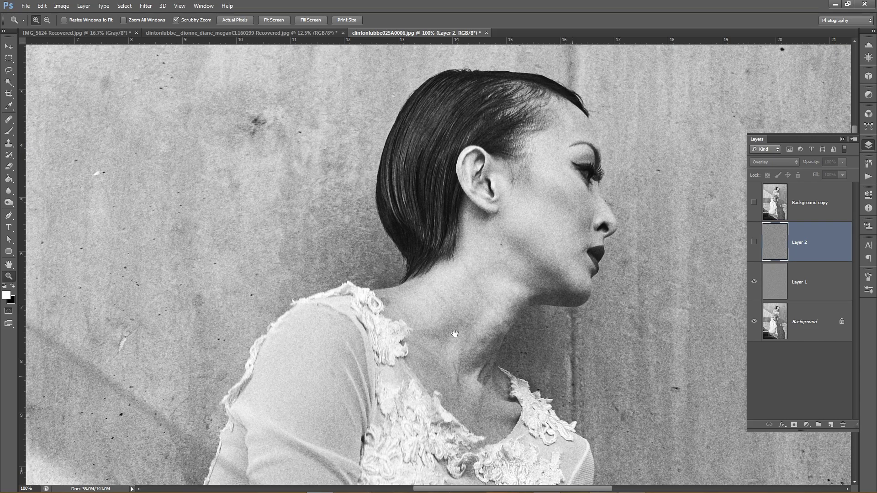
pyautogui.moveTo(573, 377); pyautogui.dragTo(228, 252)
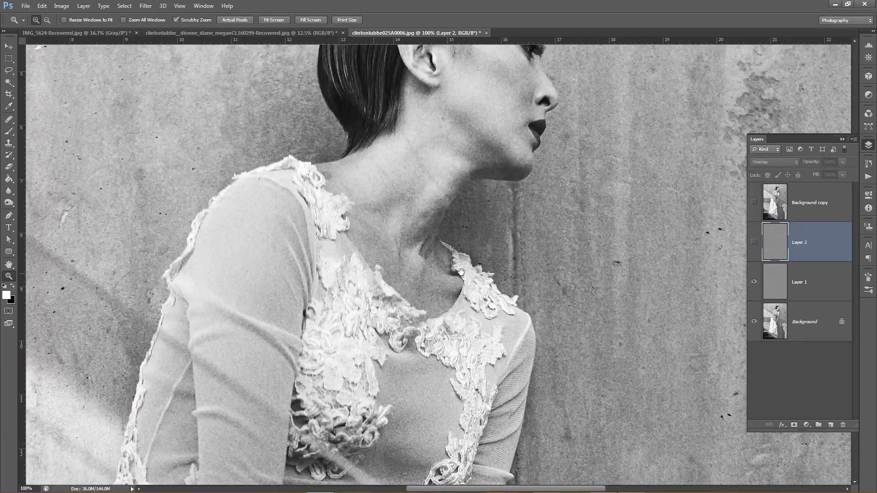
pyautogui.moveTo(315, 229); pyautogui.dragTo(585, 364)
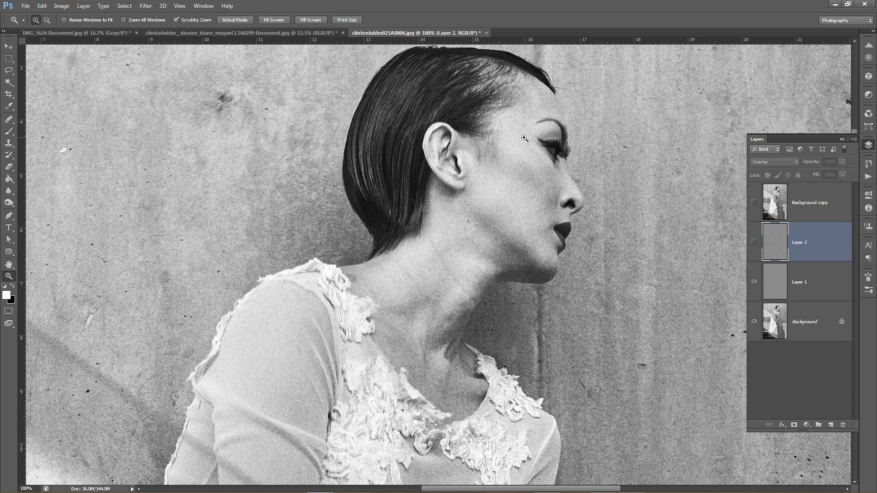
# Hide Layer 1, show Layer 2, and zoom in on the dress and steps to compare grain.
pyautogui.click(754, 283)
pyautogui.click(754, 242)
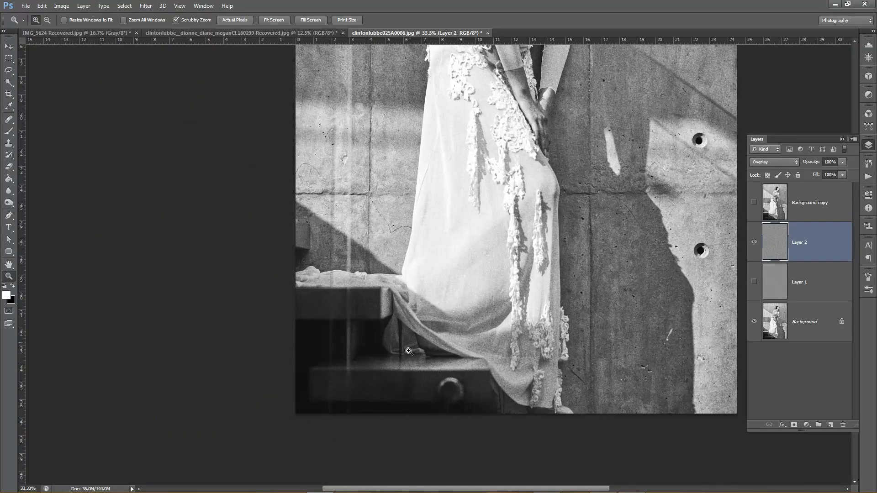
pyautogui.moveTo(409, 351); pyautogui.dragTo(484, 296)
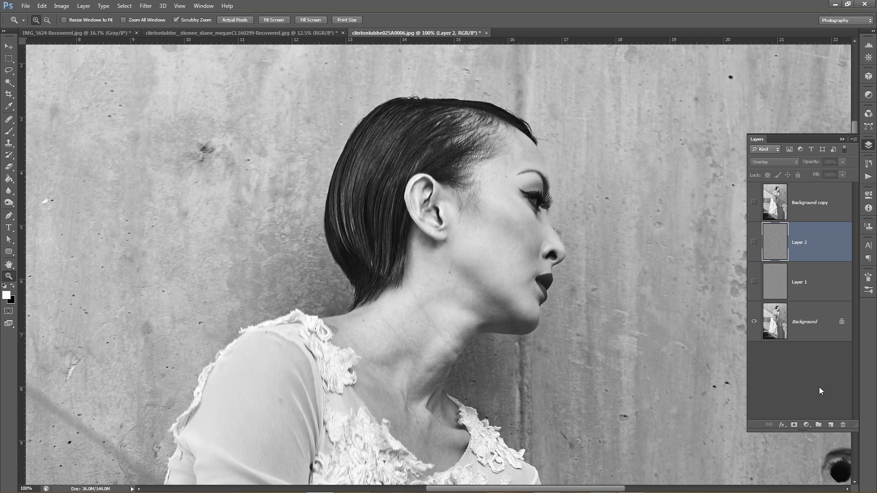
# Create a new action named 'fine grain', start recording it, and return to the Layers list.
pyautogui.click(869, 179)
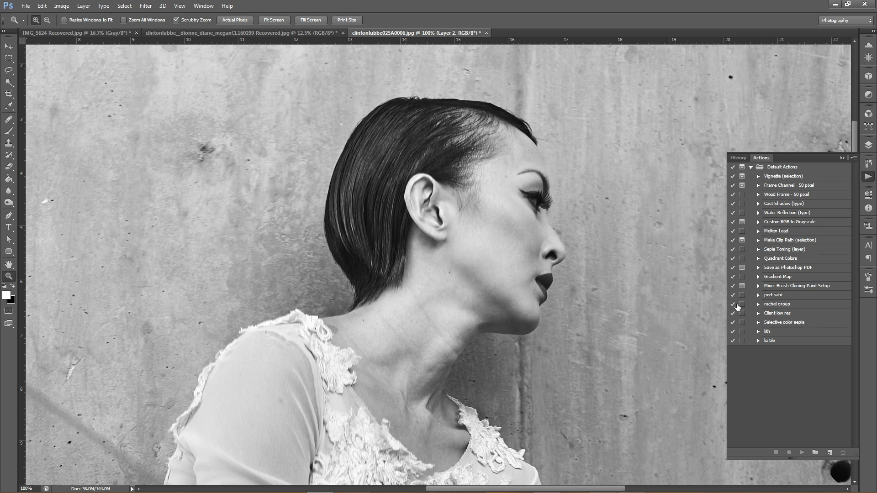
pyautogui.click(829, 453)
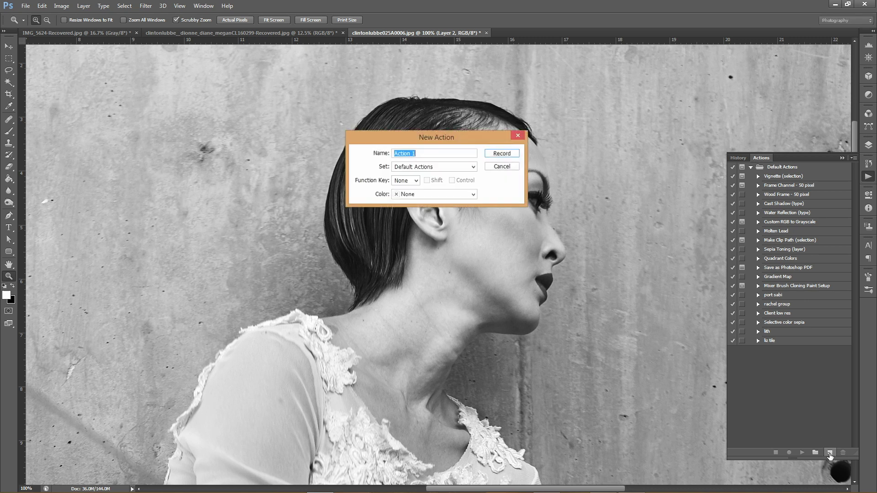
pyautogui.write('fine grain')
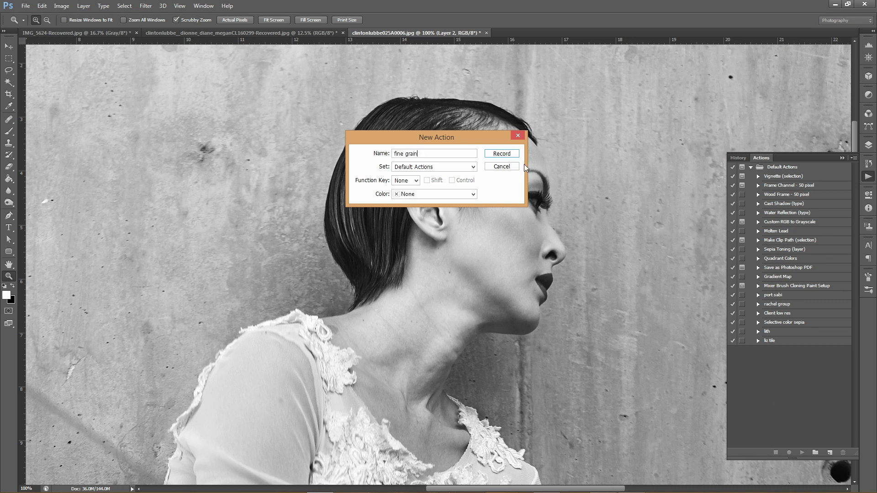
pyautogui.click(501, 153)
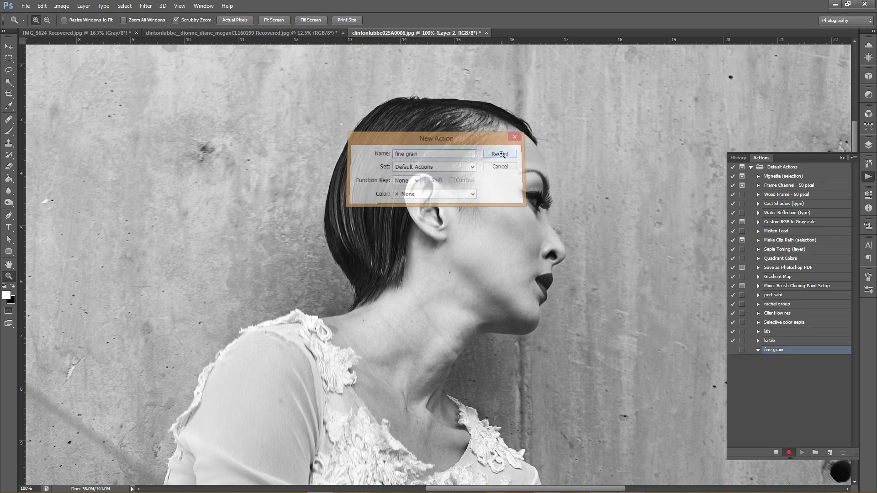
pyautogui.click(868, 144)
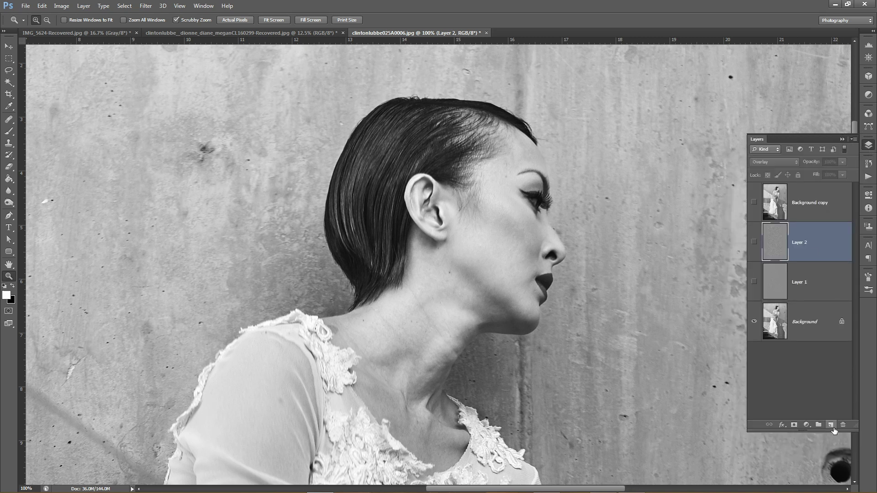
# Add Layer 3, fill it with 50% gray, and set its blend mode to Overlay.
pyautogui.click(830, 426)
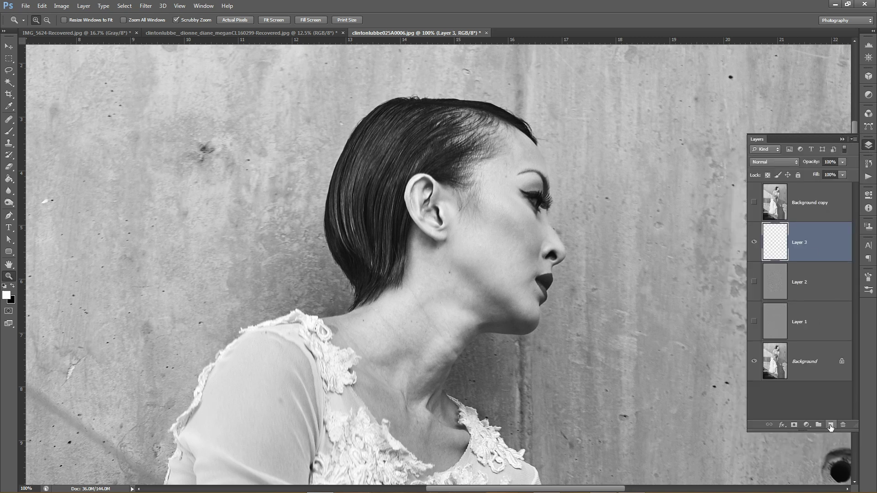
pyautogui.click(42, 6)
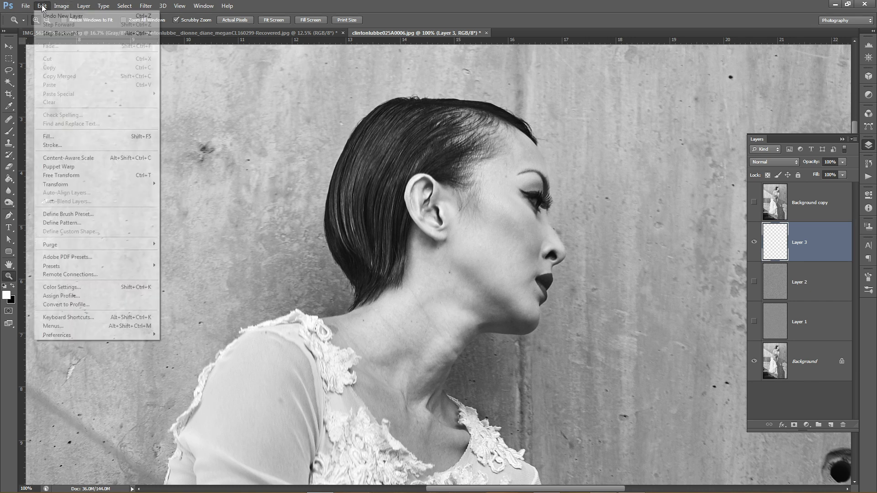
pyautogui.click(49, 136)
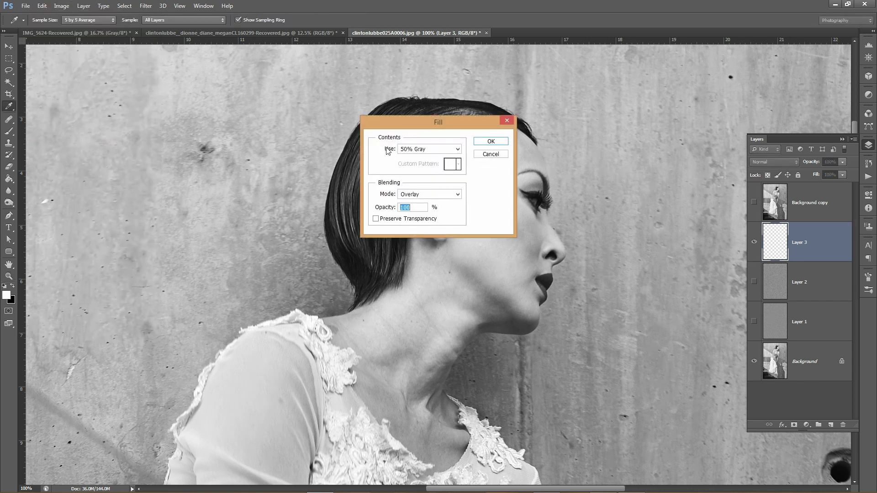
pyautogui.click(491, 142)
pyautogui.press('z')
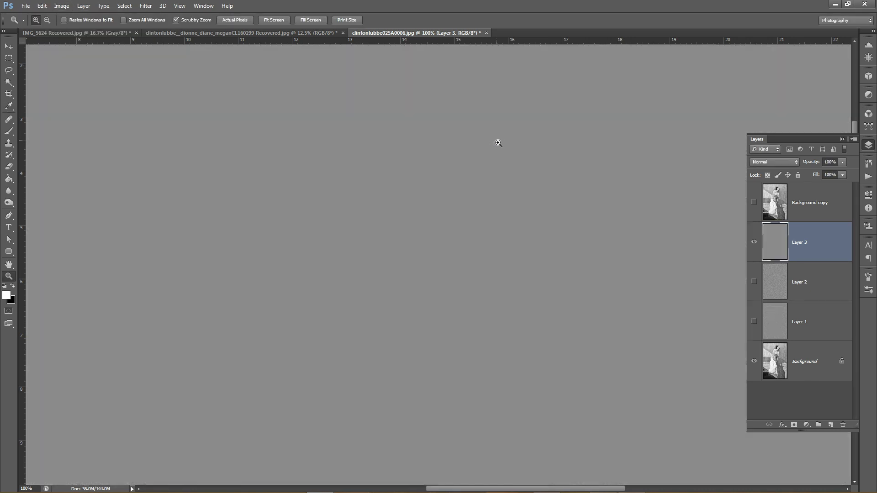
pyautogui.click(795, 161)
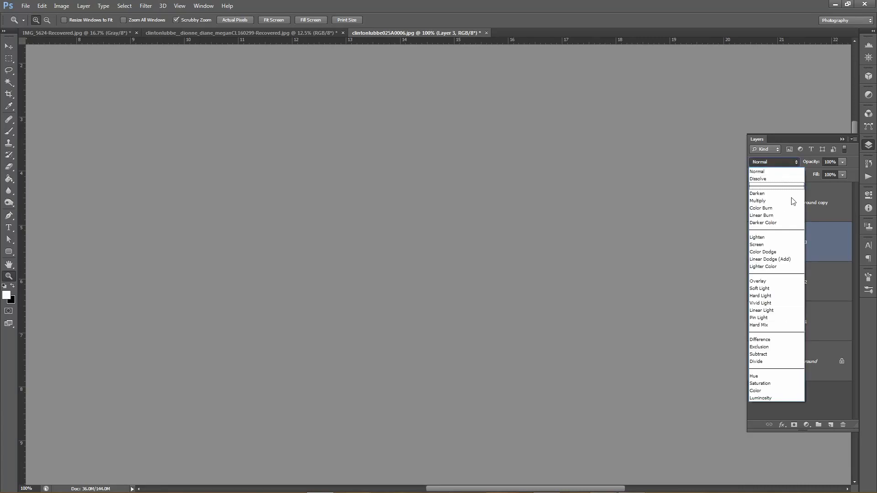
pyautogui.click(763, 282)
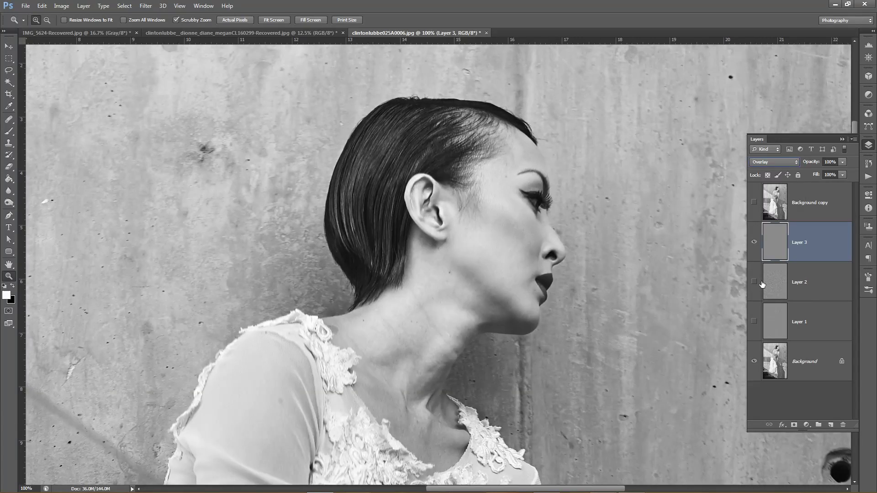
# Add 5% Gaussian monochromatic noise to the gray Overlay layer.
pyautogui.click(145, 7)
pyautogui.moveTo(243, 117)
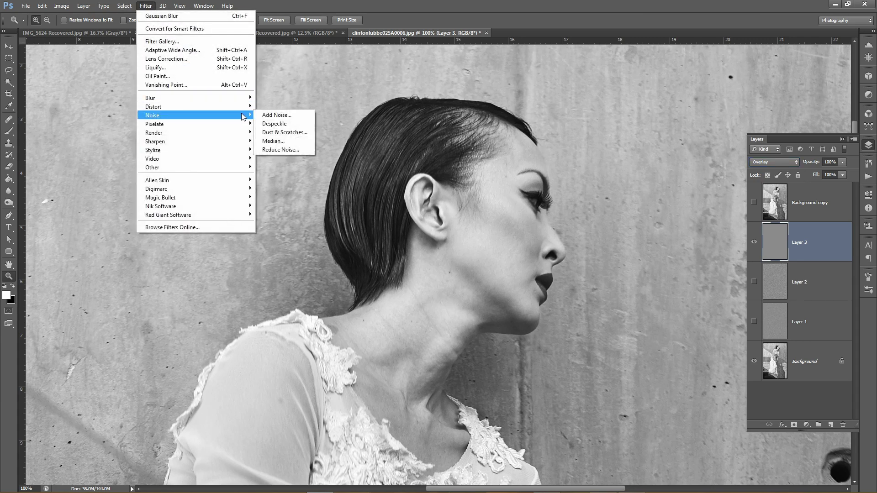
pyautogui.click(277, 115)
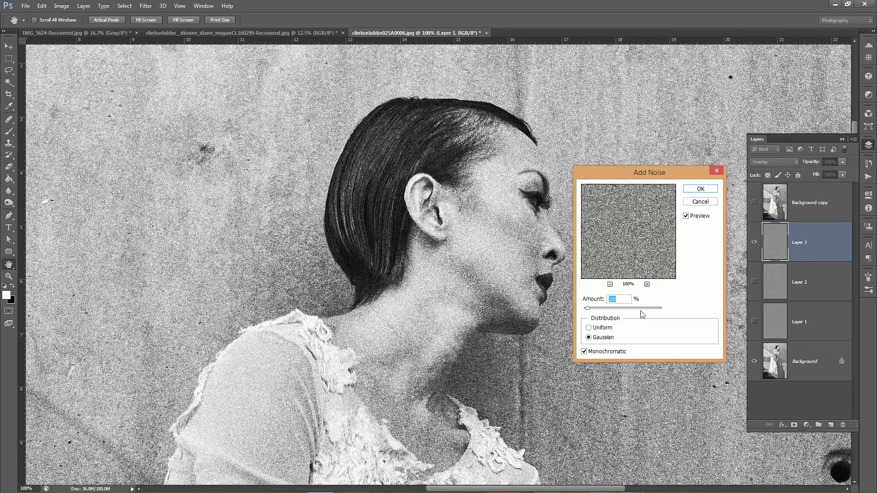
pyautogui.write('5')
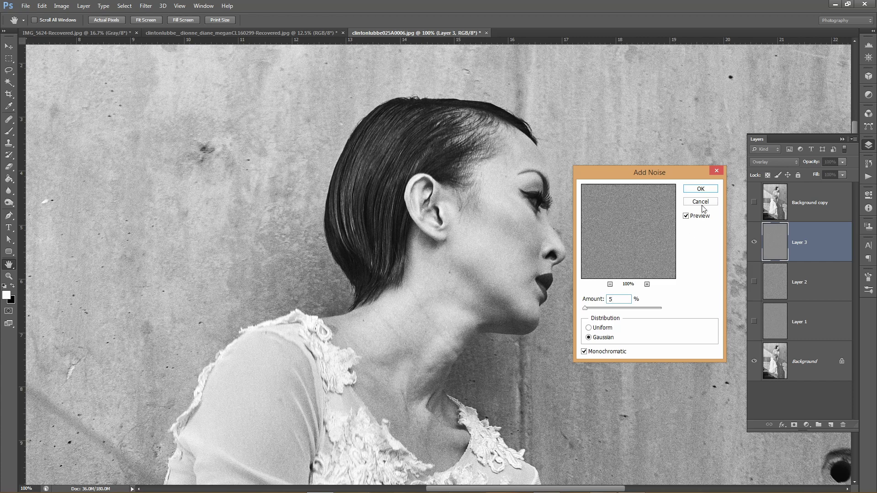
pyautogui.click(700, 190)
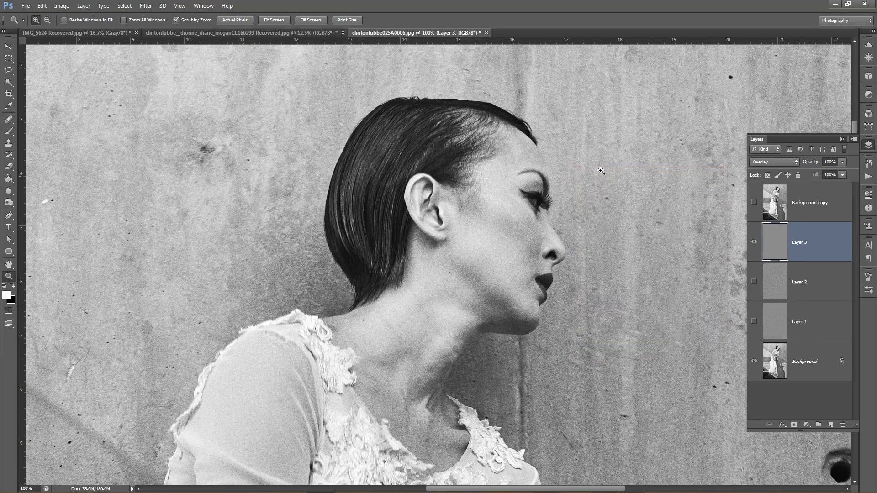
# Apply a 0.6-pixel Gaussian Blur to Layer 3's noise, keeping the face visible while adjusting.
pyautogui.click(146, 5)
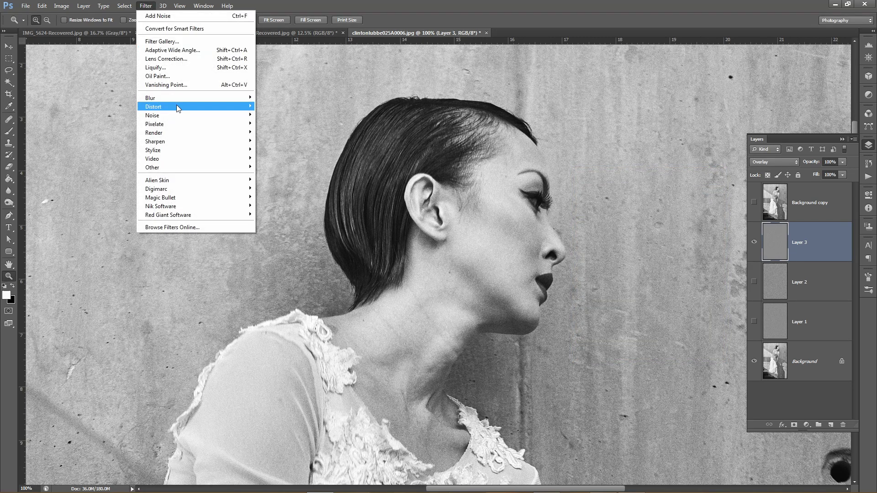
pyautogui.moveTo(190, 102)
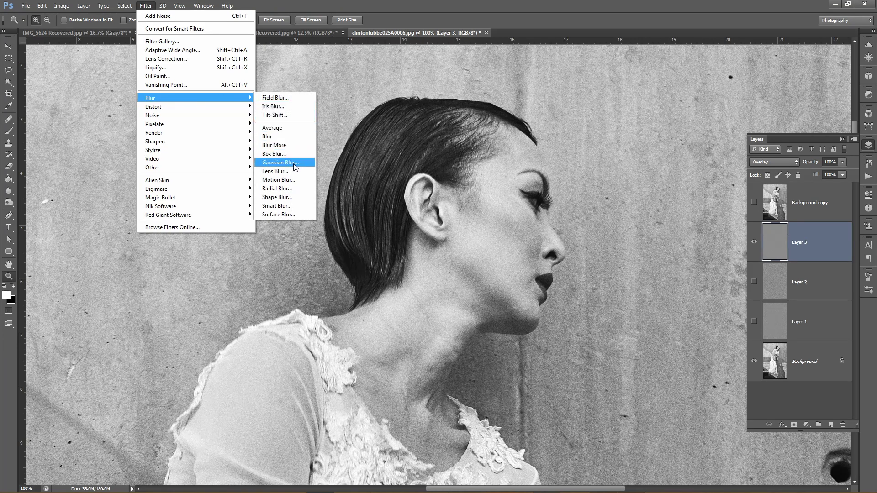
pyautogui.click(283, 162)
pyautogui.moveTo(619, 306); pyautogui.dragTo(644, 124)
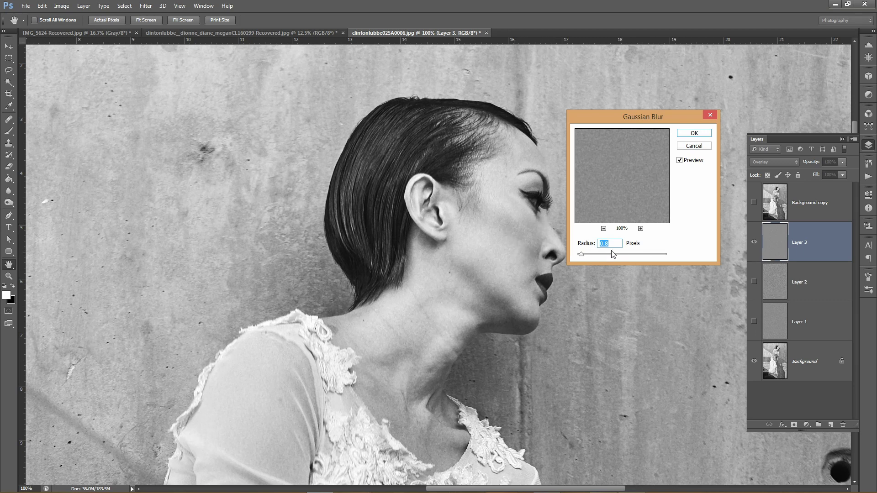
pyautogui.press('Down')
pyautogui.press('Down')
pyautogui.press('Down')
pyautogui.click(694, 133)
pyautogui.press('z')
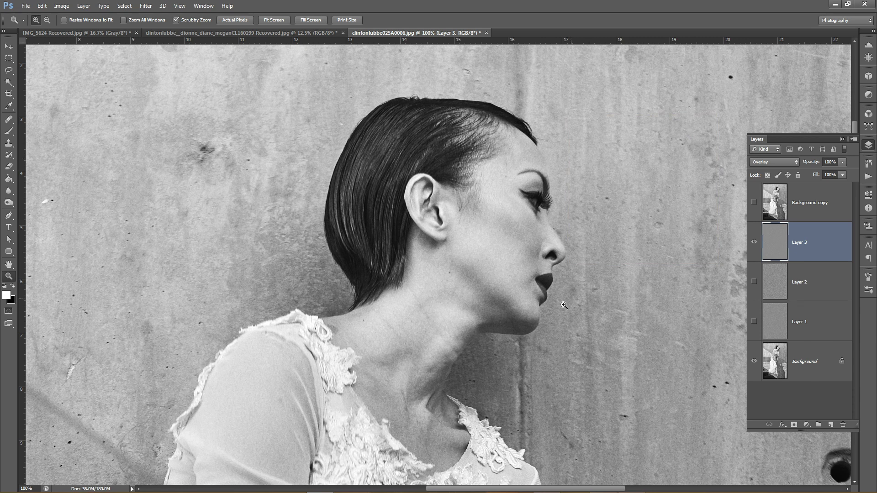
pyautogui.moveTo(542, 249); pyautogui.dragTo(551, 270)
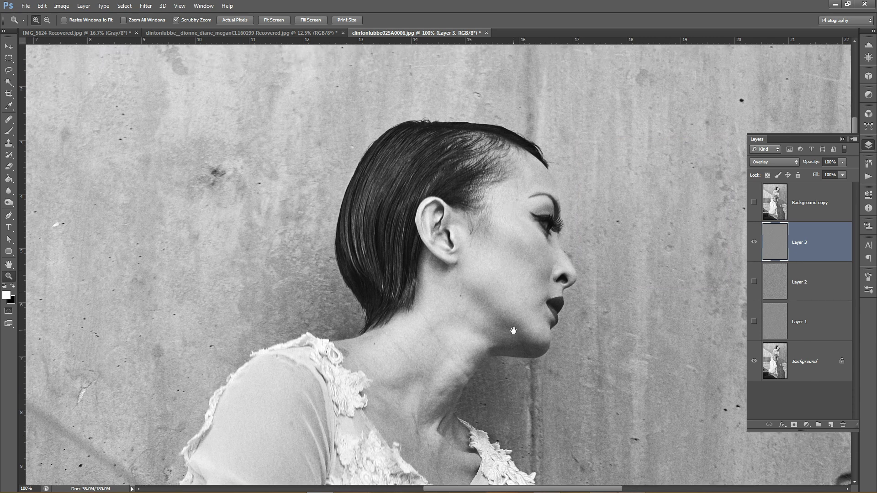
# Flatten the image, discarding hidden layers, then stop recording the fine grain action.
pyautogui.click(867, 177)
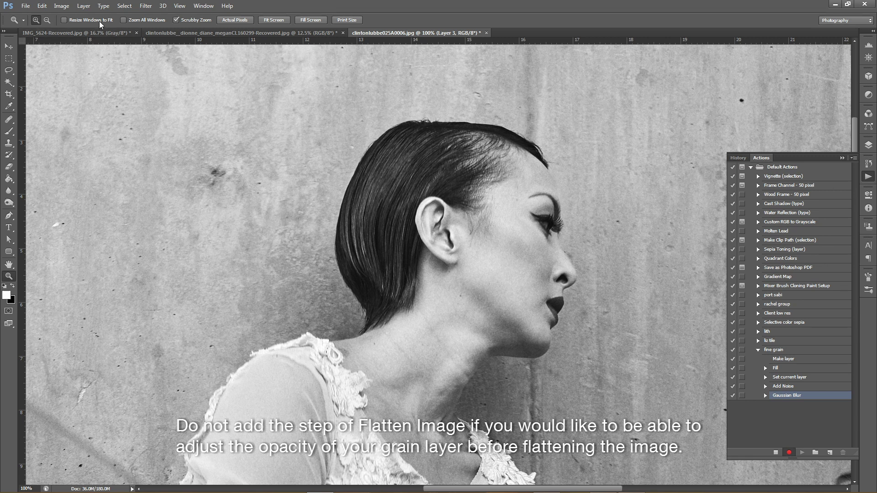
pyautogui.click(84, 5)
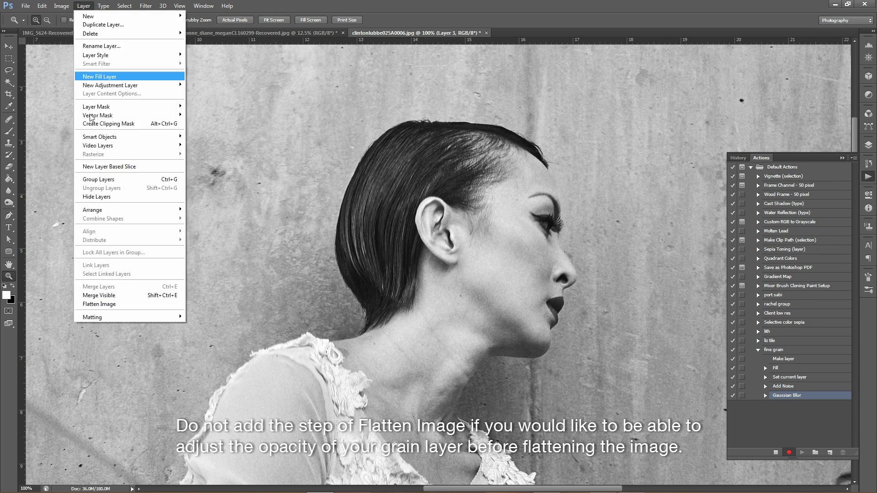
pyautogui.click(111, 306)
pyautogui.click(398, 188)
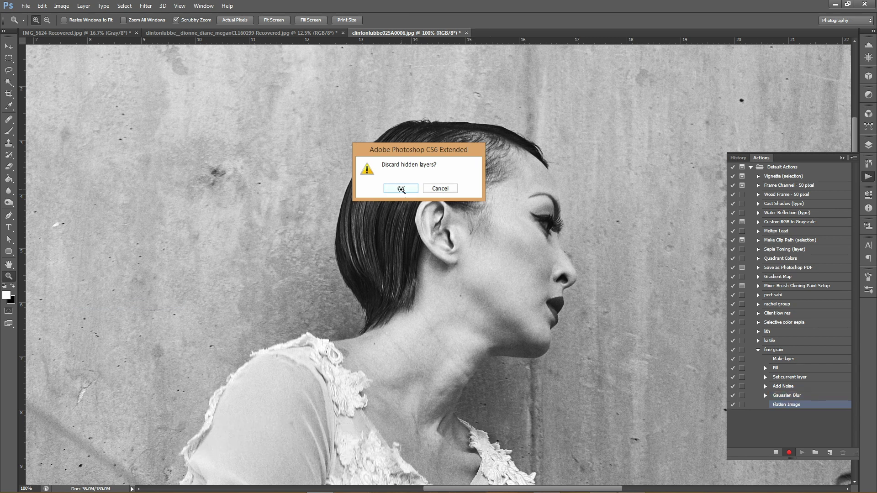
pyautogui.click(776, 452)
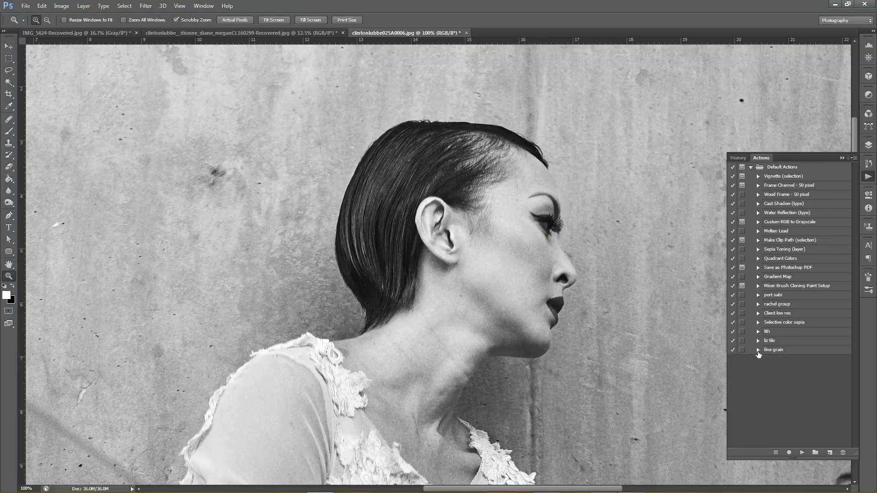
pyautogui.click(758, 350)
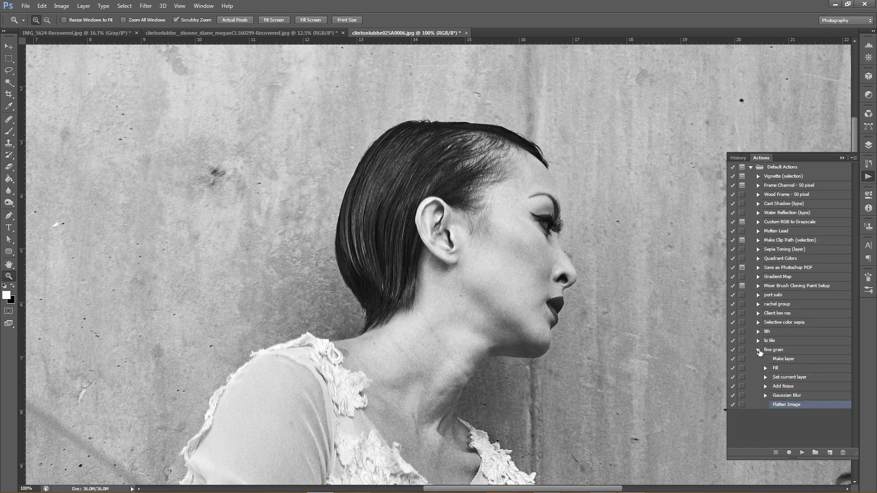
# Expand and collapse the fine grain action to review its six recorded steps.
pyautogui.click(758, 350)
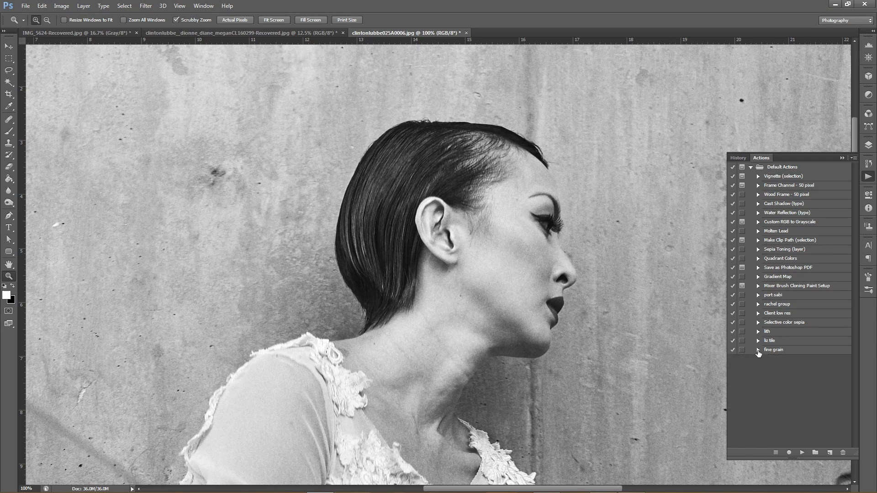